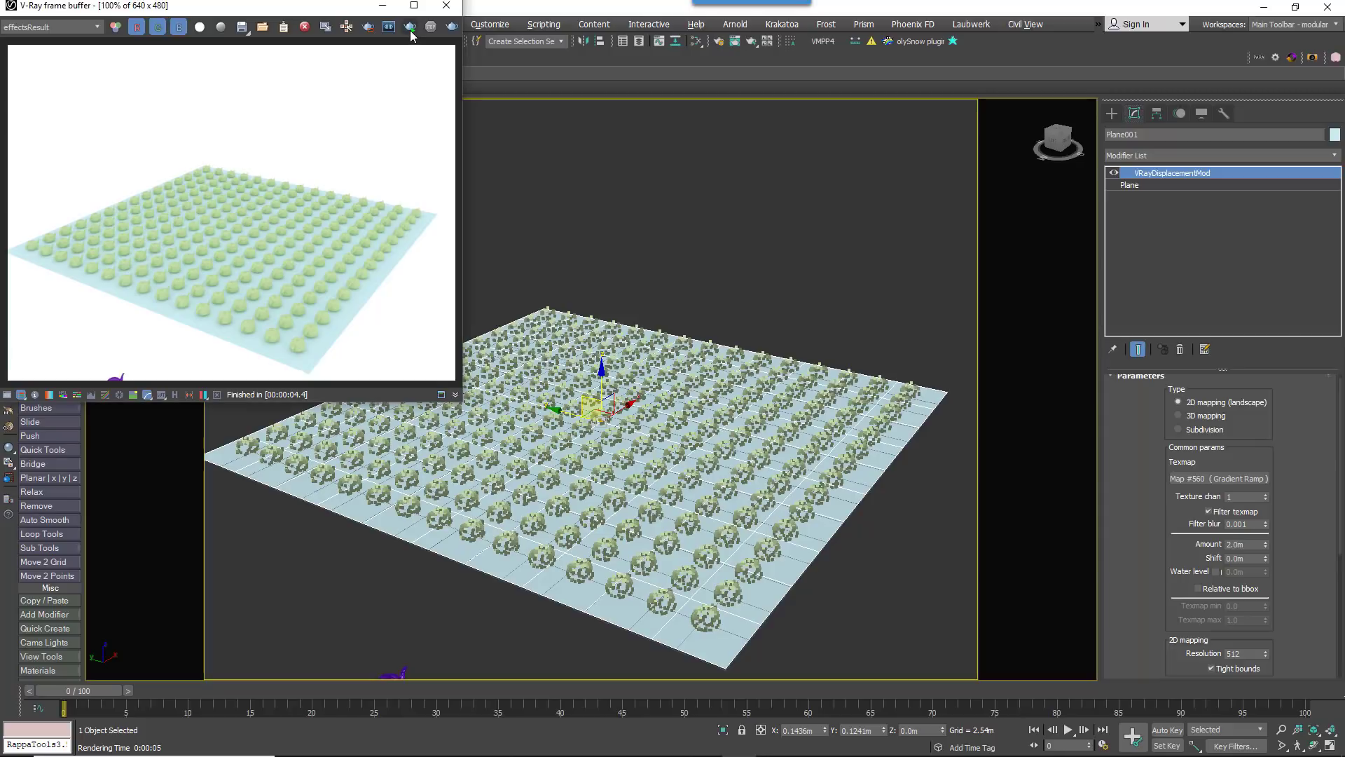
Render the VRayDisplacementMod plane with its scattered spheres to preview how they sit on the displaced surface.
{"action": "key", "text": "shift+q"}
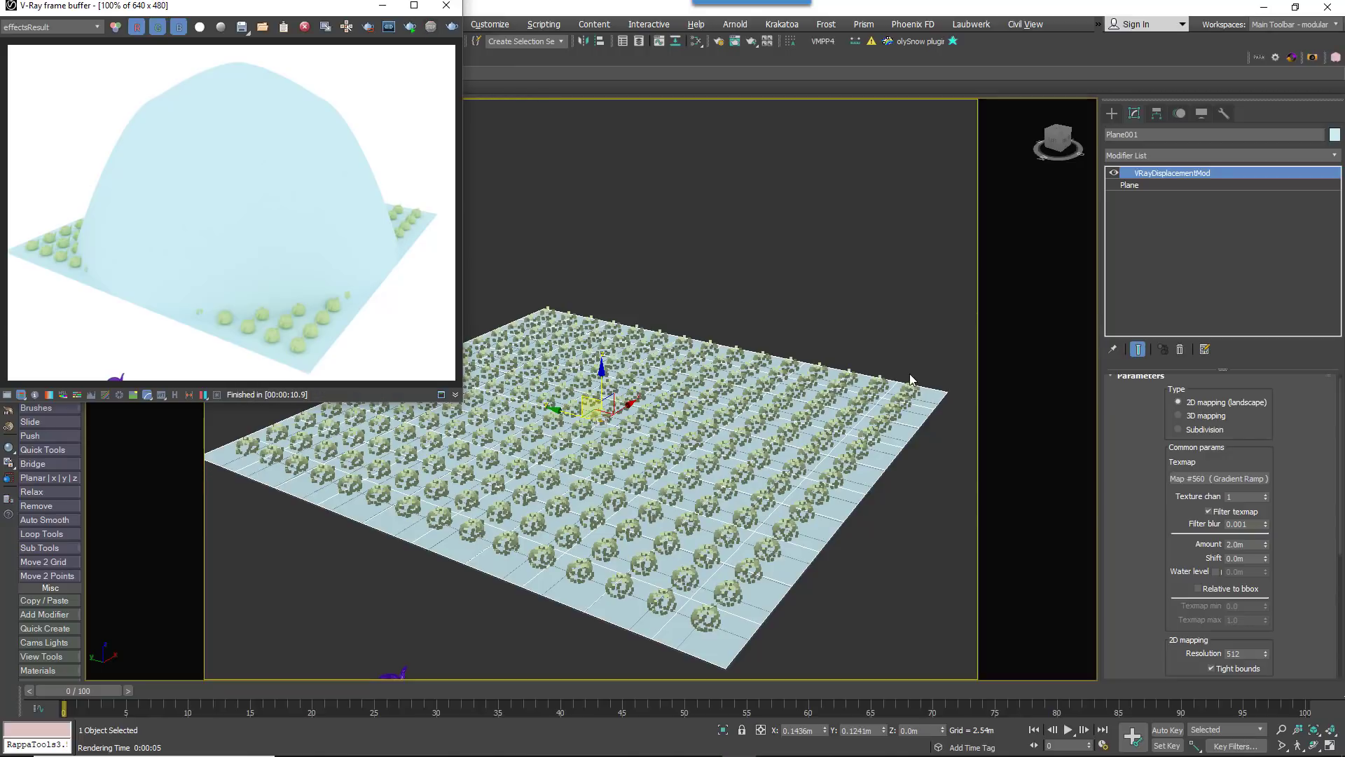
{"action": "right_click", "coordinate": [1221, 481]}
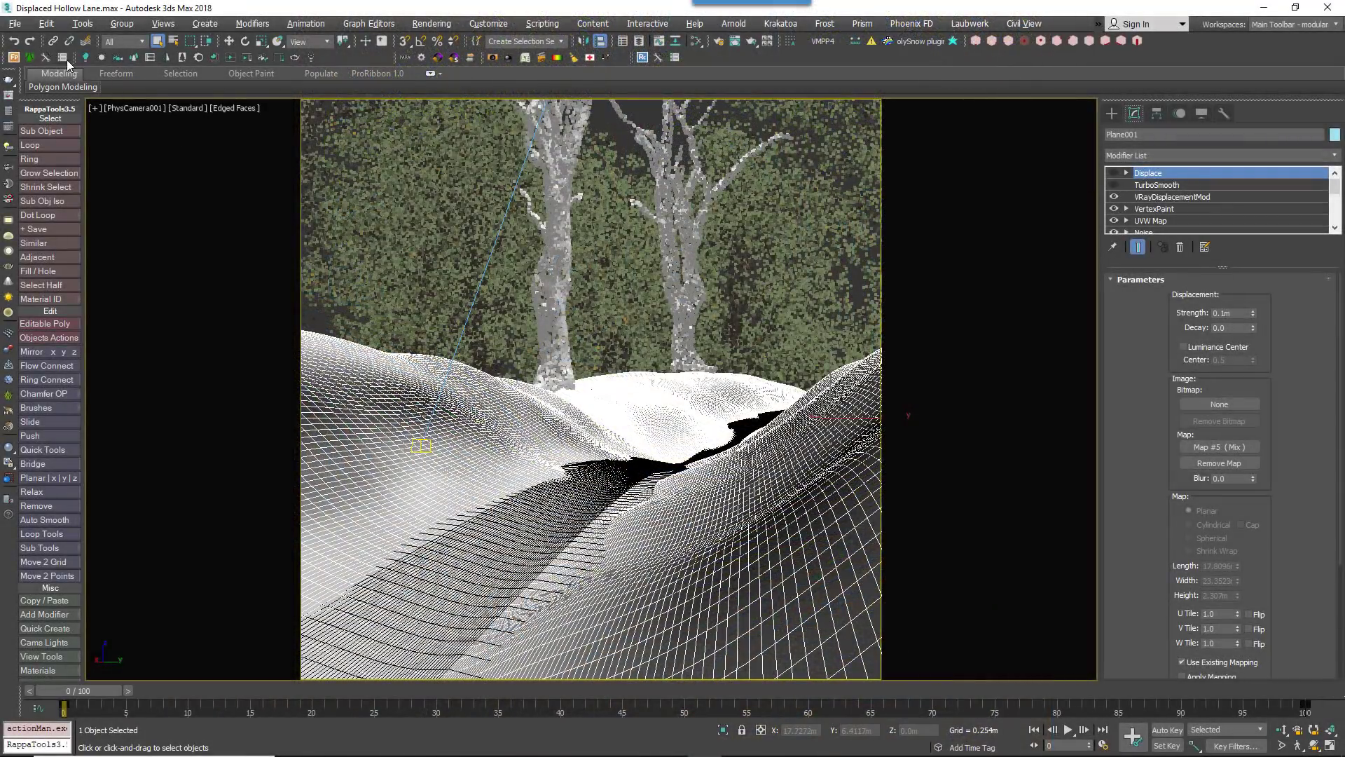
Turn on the FP_Clover, FP_FloweringPlant, FP Ferns, FP Grass and FP Leaves forest objects through the Forest Lister.
{"action": "left_click", "coordinate": [65, 59]}
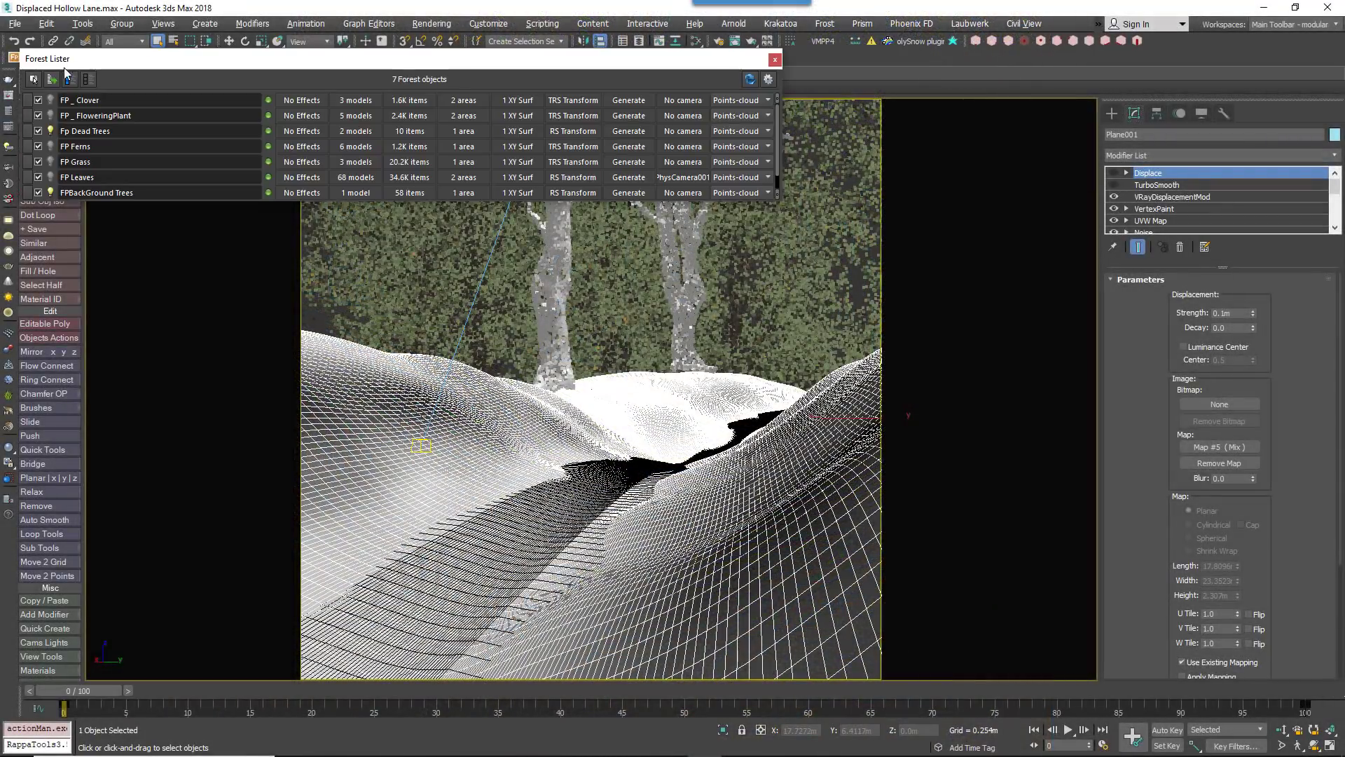
{"action": "left_click", "coordinate": [50, 100]}
{"action": "left_click", "coordinate": [50, 116]}
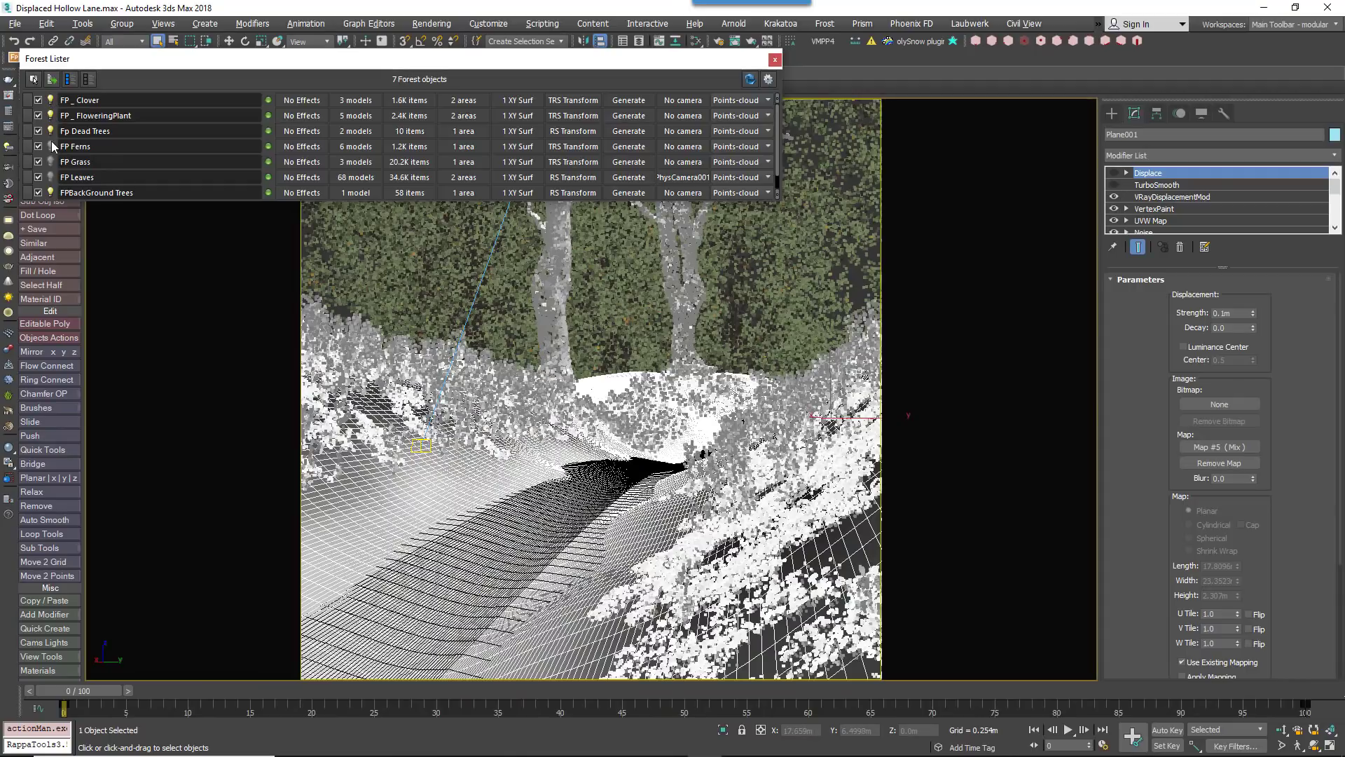
{"action": "left_click", "coordinate": [51, 147]}
{"action": "left_click", "coordinate": [52, 162]}
{"action": "left_click", "coordinate": [51, 177]}
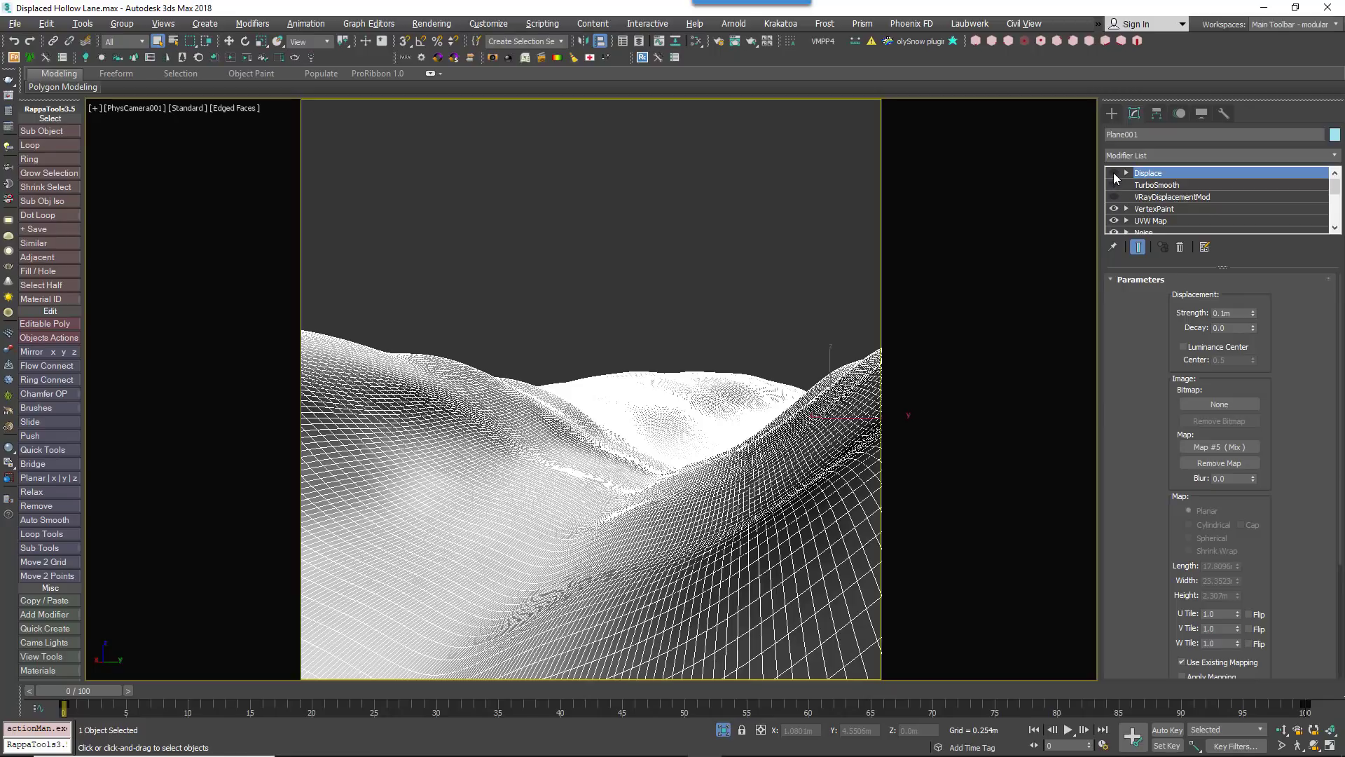
Preview Plane001 with TurboSmooth and Displace enabled and edged faces off, and return it to VRayDisplacementMod only.
{"action": "left_click", "coordinate": [1114, 176]}
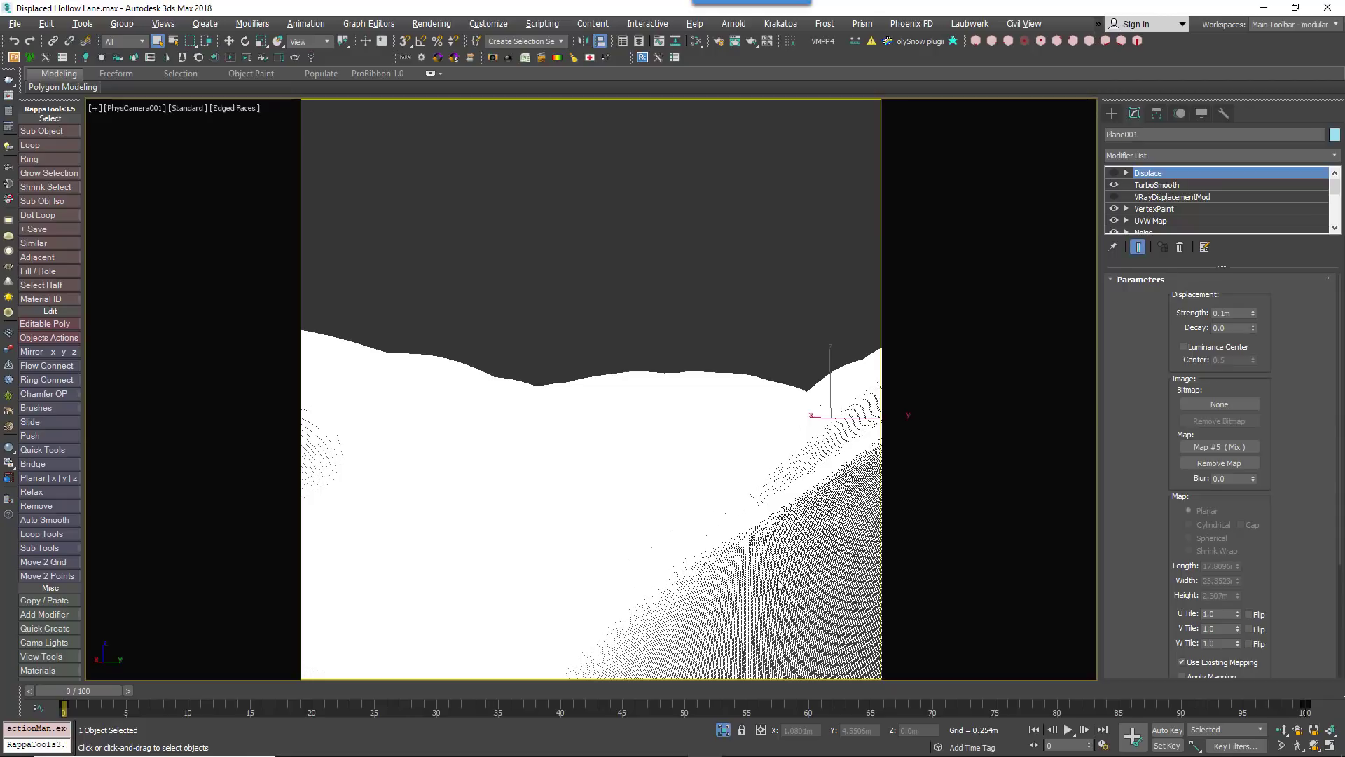
{"action": "key", "text": "F4"}
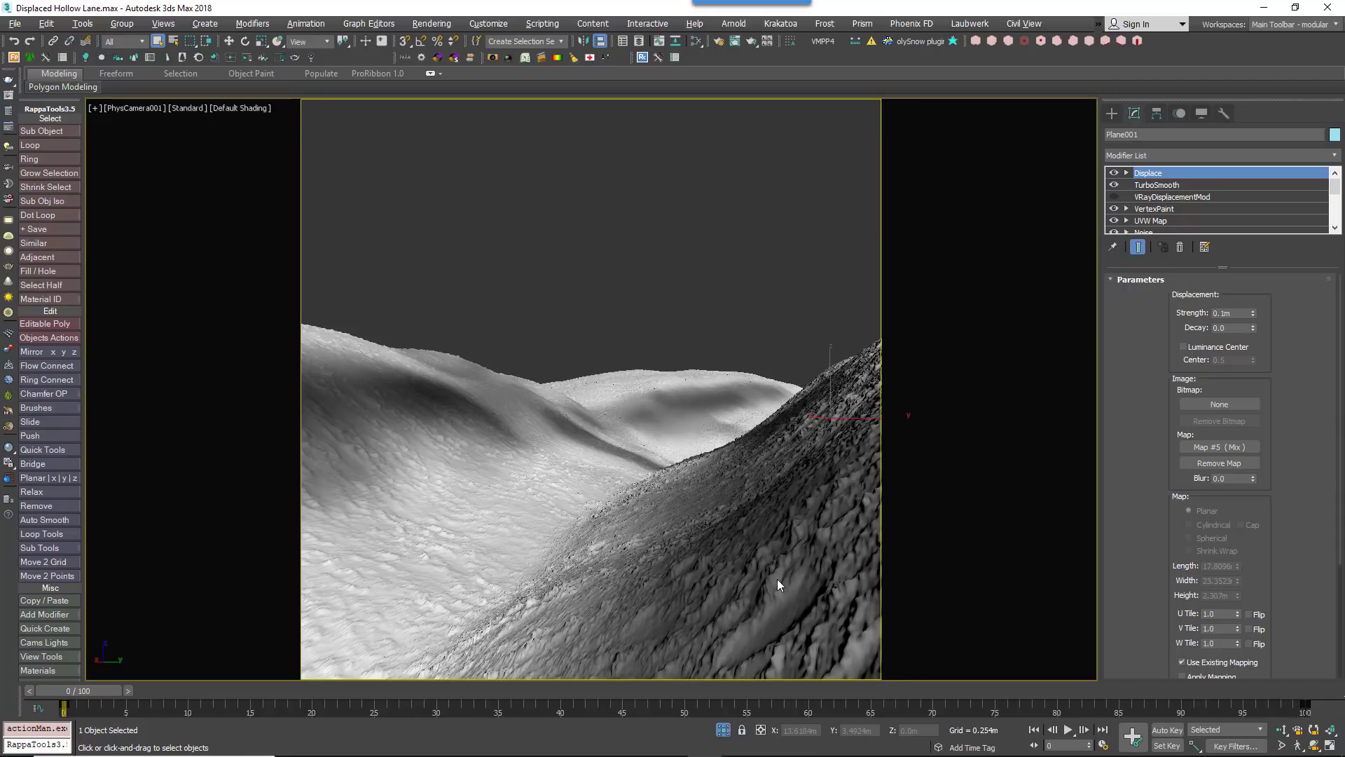
{"action": "left_click", "coordinate": [1114, 173]}
{"action": "left_click", "coordinate": [1113, 196]}
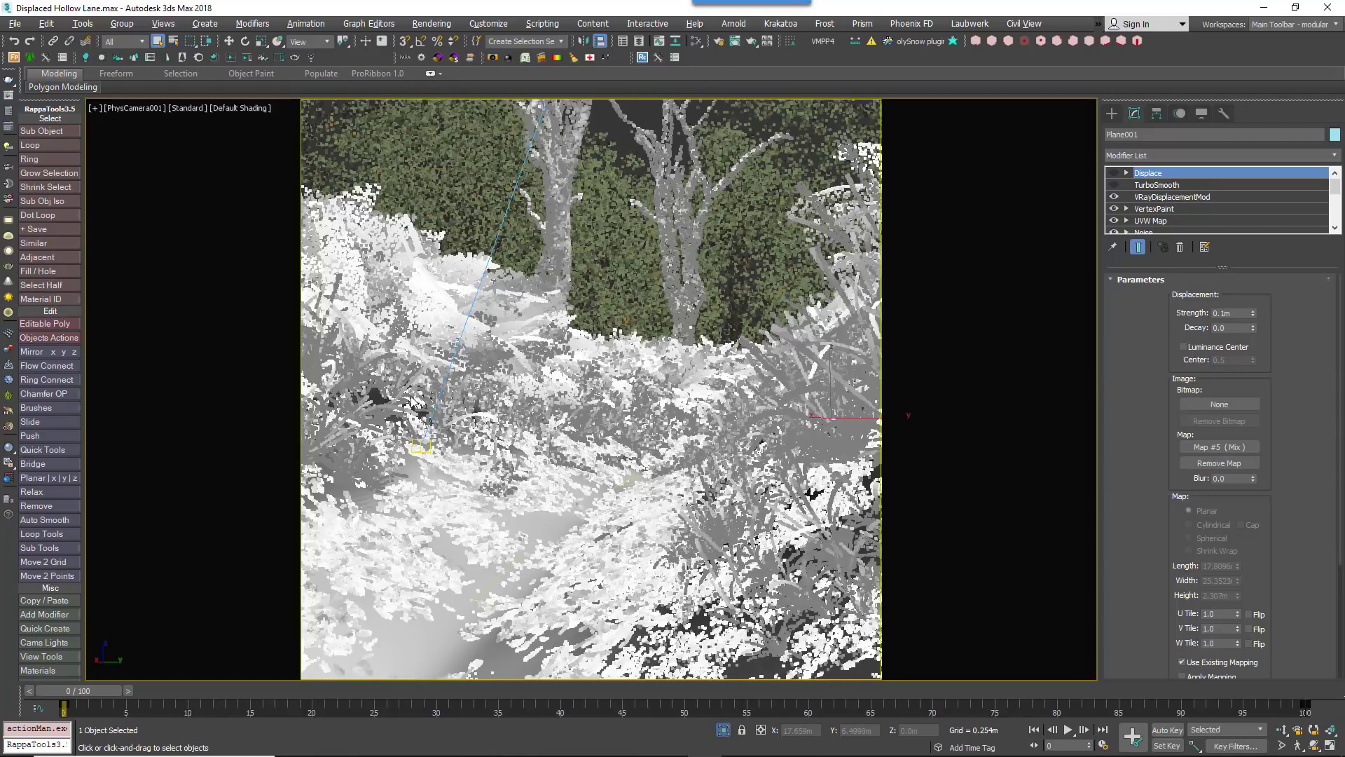
Select the FP Leaves forest object through the Forest Lister.
{"action": "left_click", "coordinate": [63, 57]}
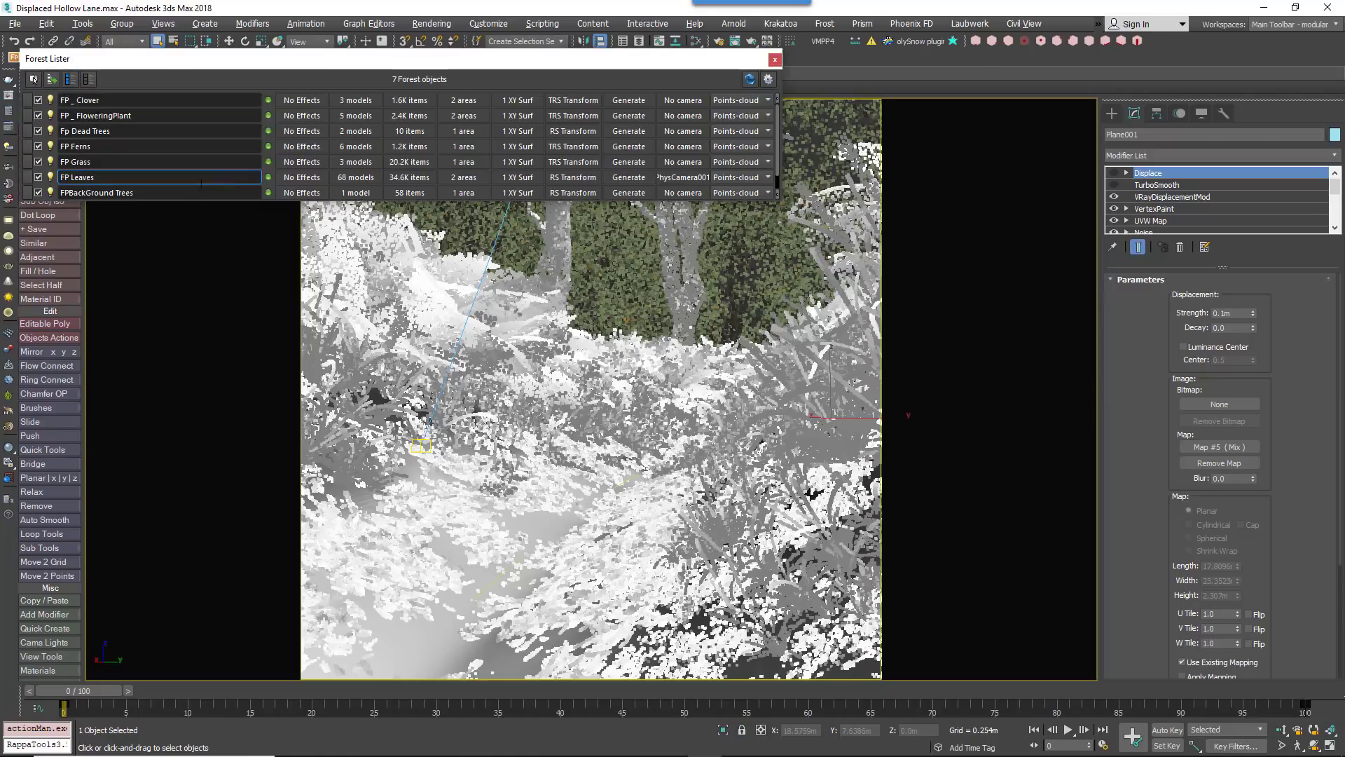
{"action": "left_click", "coordinate": [307, 177]}
{"action": "left_click", "coordinate": [352, 177]}
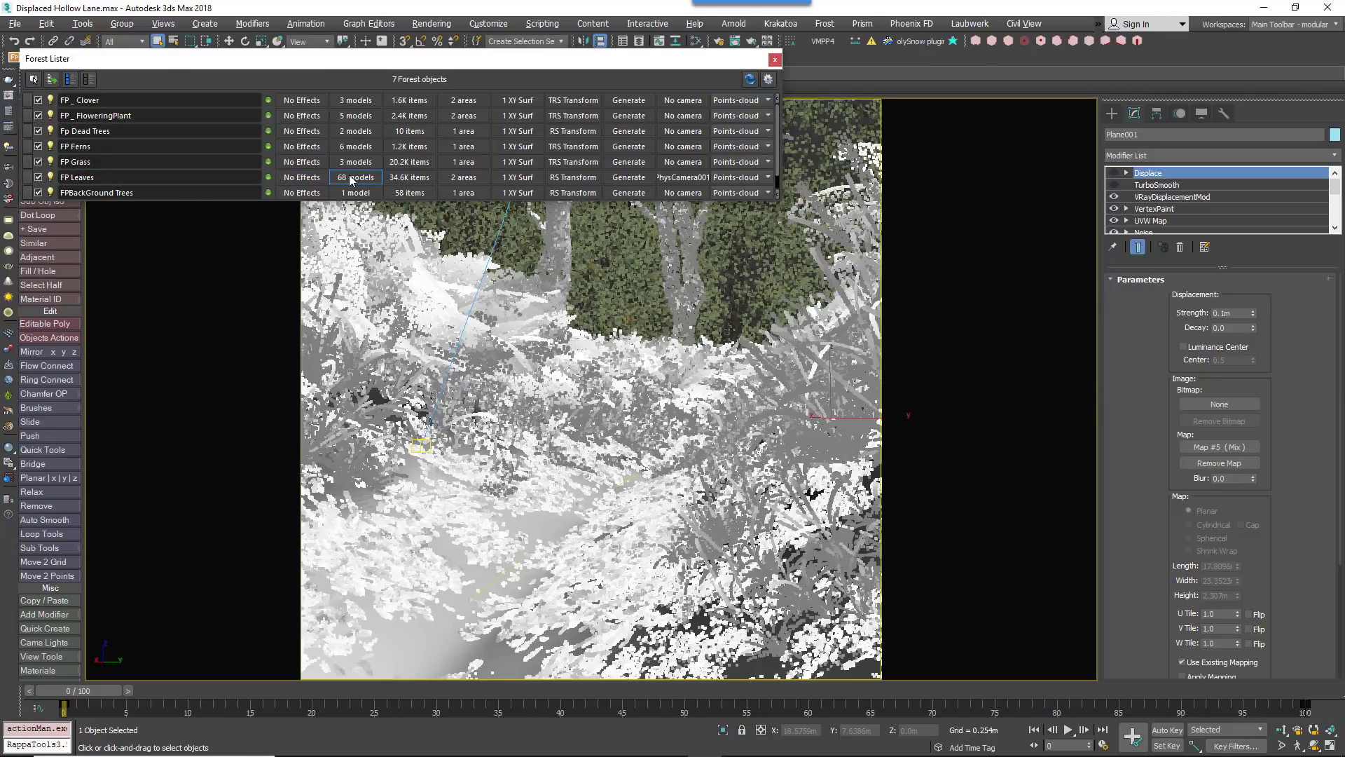
{"action": "left_click", "coordinate": [775, 61]}
Add a new effect to FP Leaves and load Follow Displace Surface (controller) from the Effects Library.
{"action": "left_click", "coordinate": [1136, 294]}
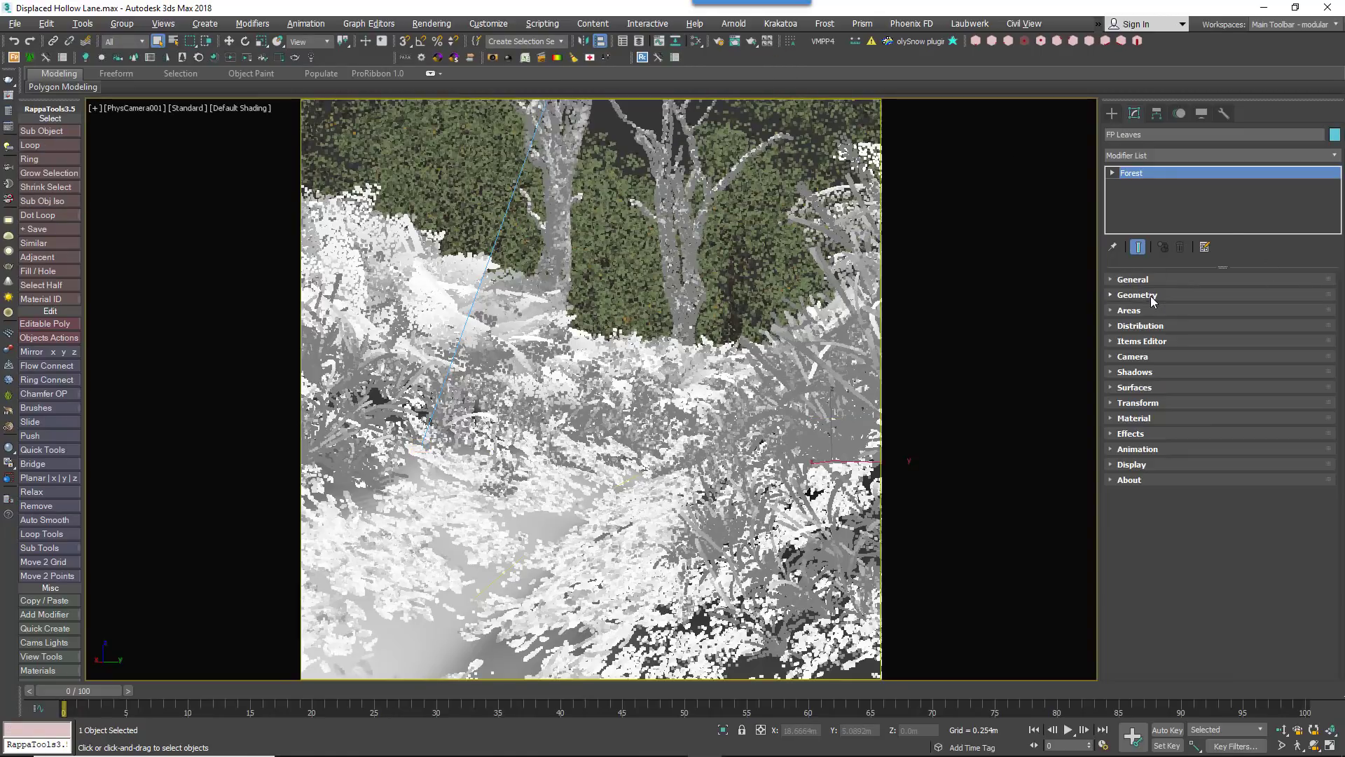
{"action": "left_click", "coordinate": [1163, 430]}
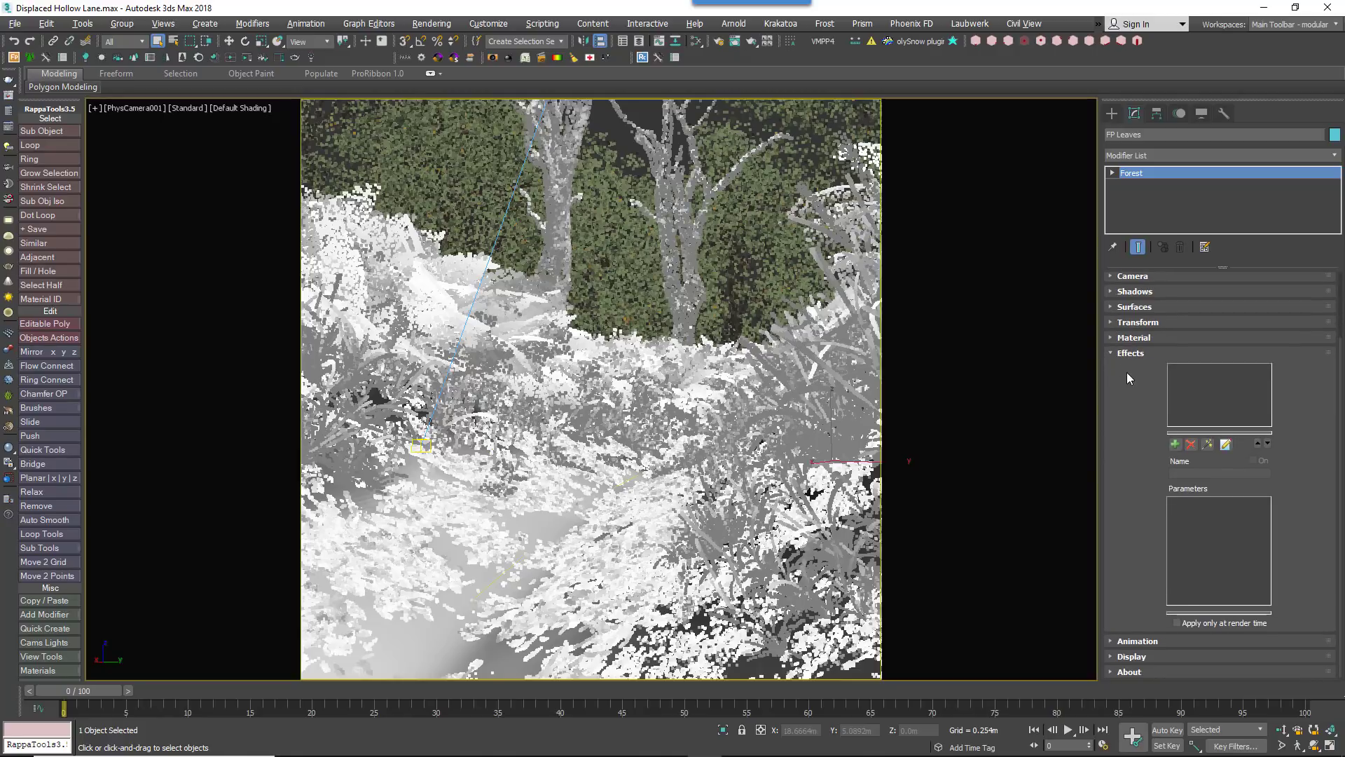
{"action": "left_click", "coordinate": [1178, 445]}
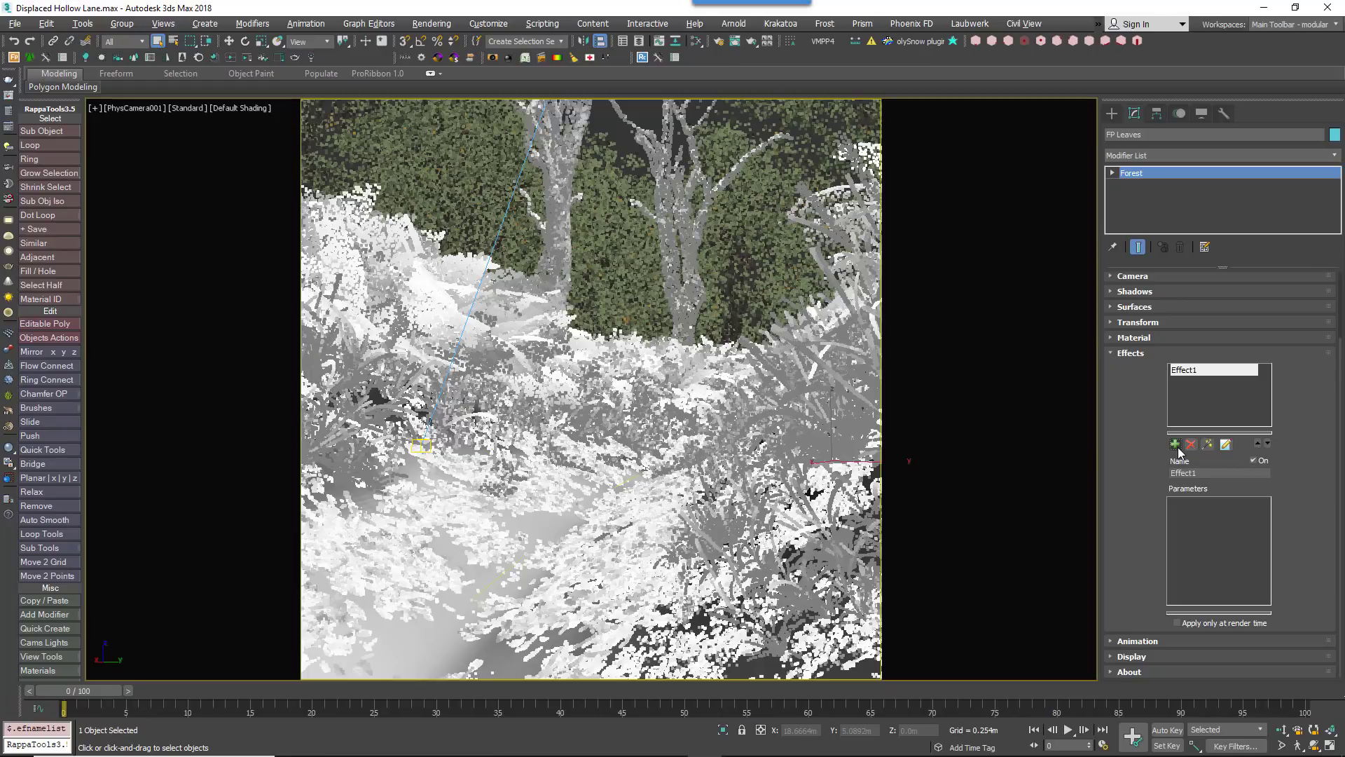
{"action": "left_click", "coordinate": [1207, 445]}
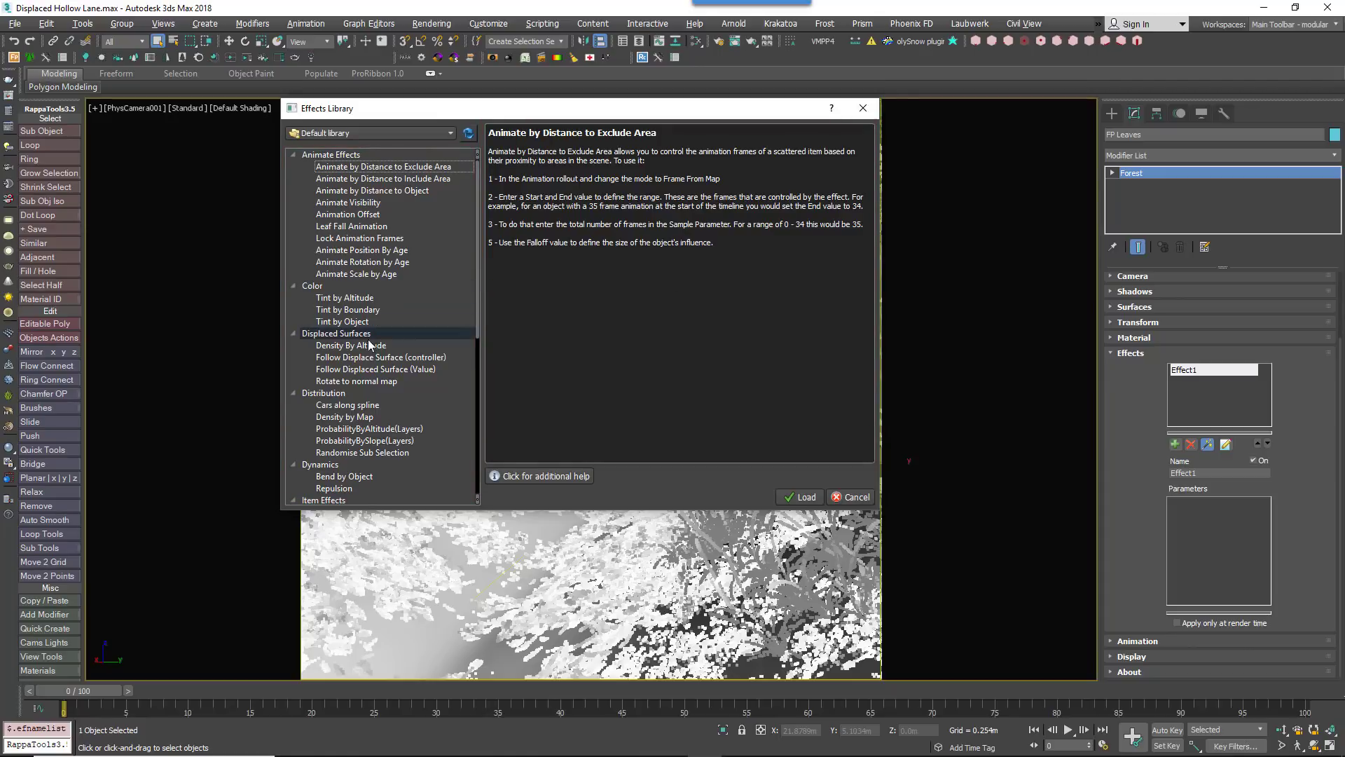
{"action": "left_click", "coordinate": [379, 358]}
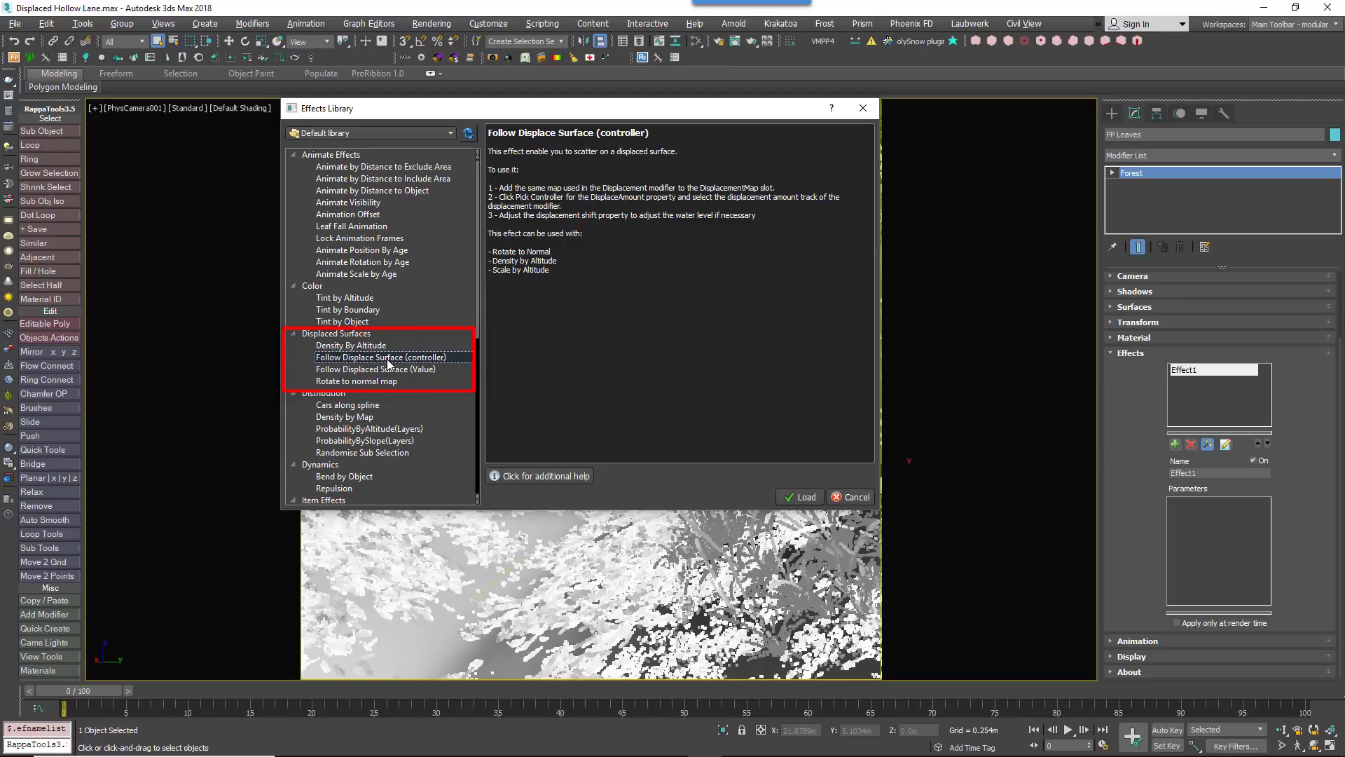
{"action": "left_click", "coordinate": [799, 497]}
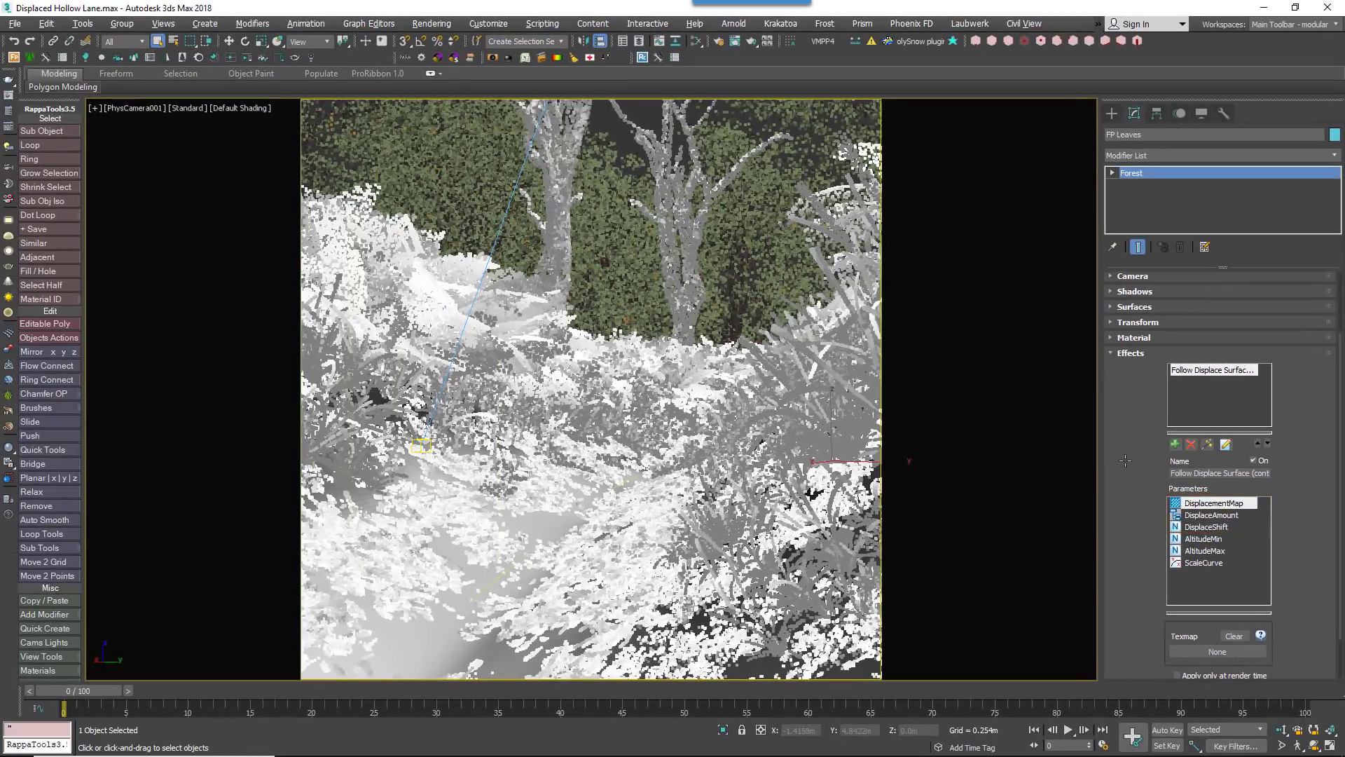
Assign the Map #5 (Mix) node from the Slate Material Editor as the effect's DisplacementMap texmap.
{"action": "key", "text": "m"}
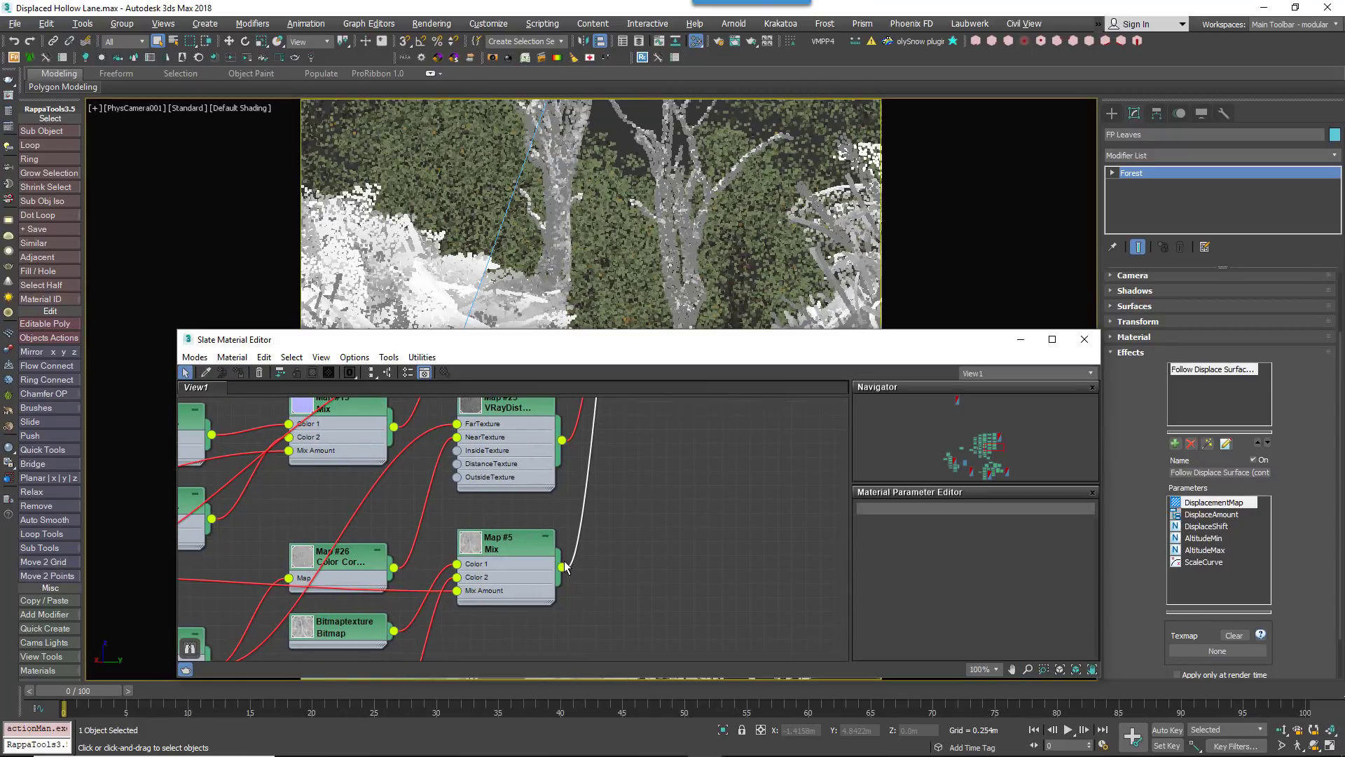
{"action": "left_click_drag", "start_coordinate": [563, 565], "coordinate": [1185, 649]}
{"action": "left_click", "coordinate": [641, 425]}
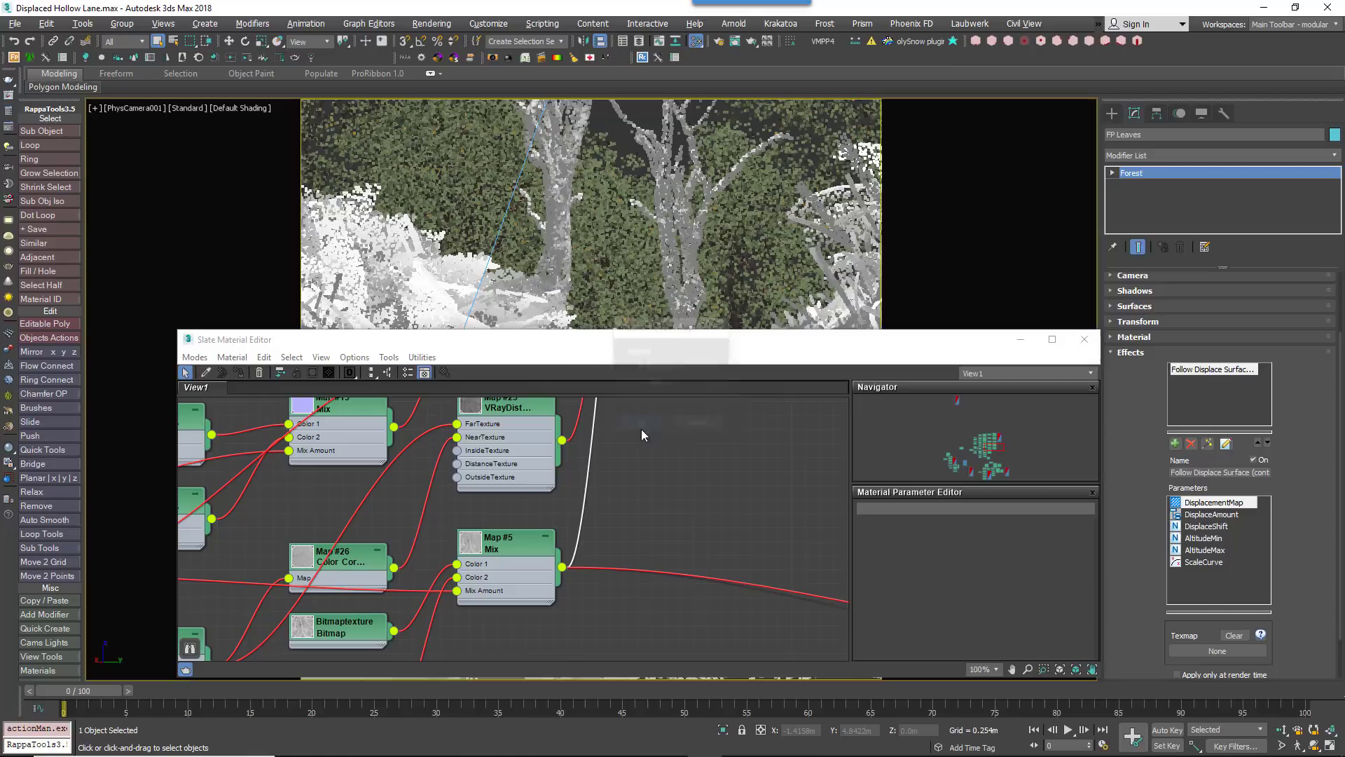
{"action": "left_click", "coordinate": [1084, 346]}
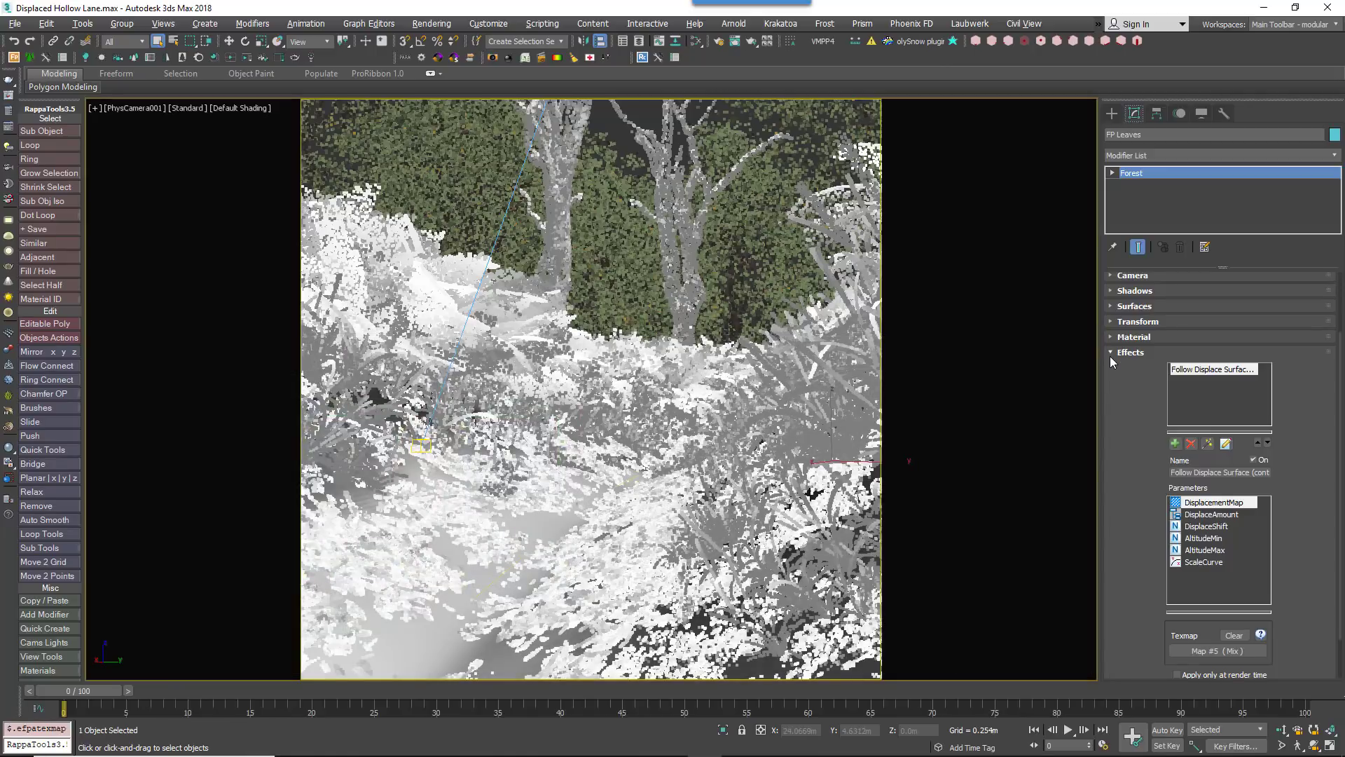
Link the effect's DisplaceAmount parameter to the amount track of Plane001's V-Ray displacement modifier.
{"action": "left_click", "coordinate": [1208, 517]}
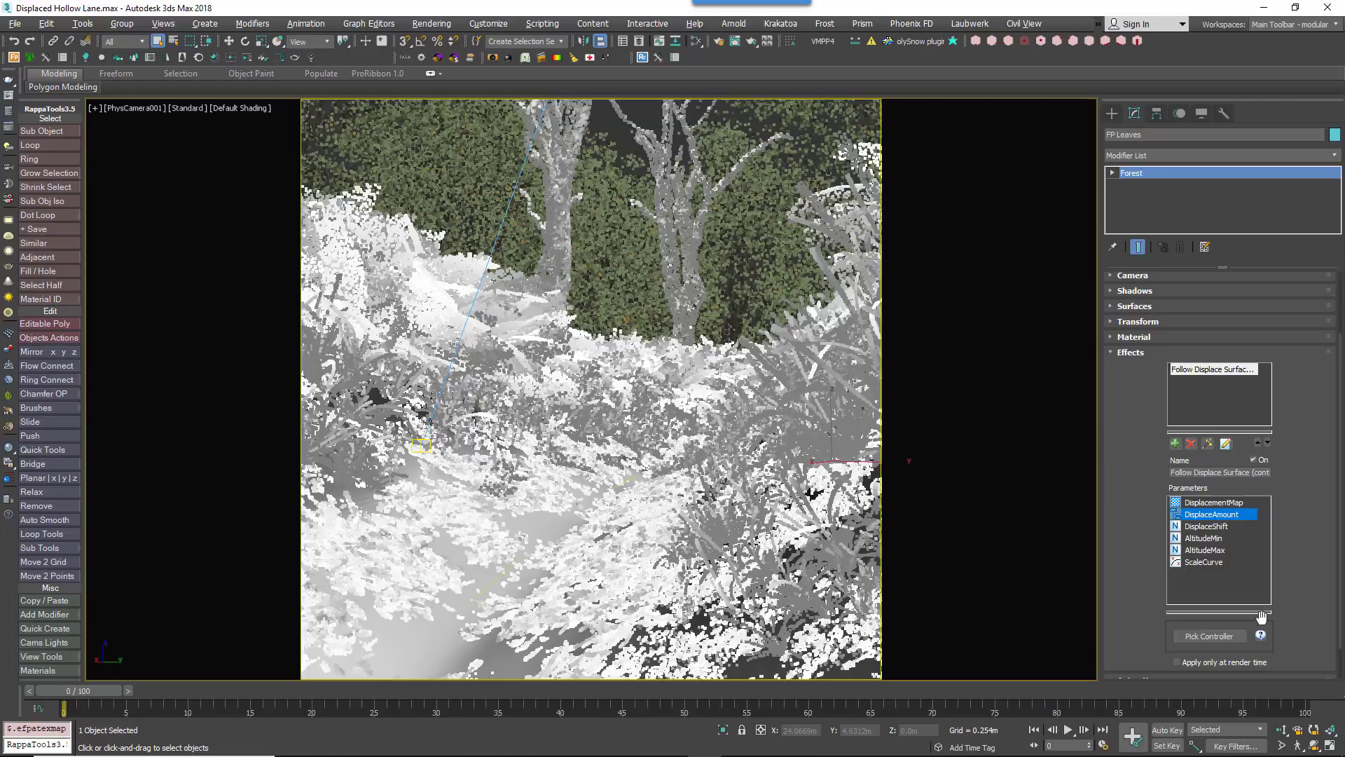
{"action": "left_click", "coordinate": [1209, 636]}
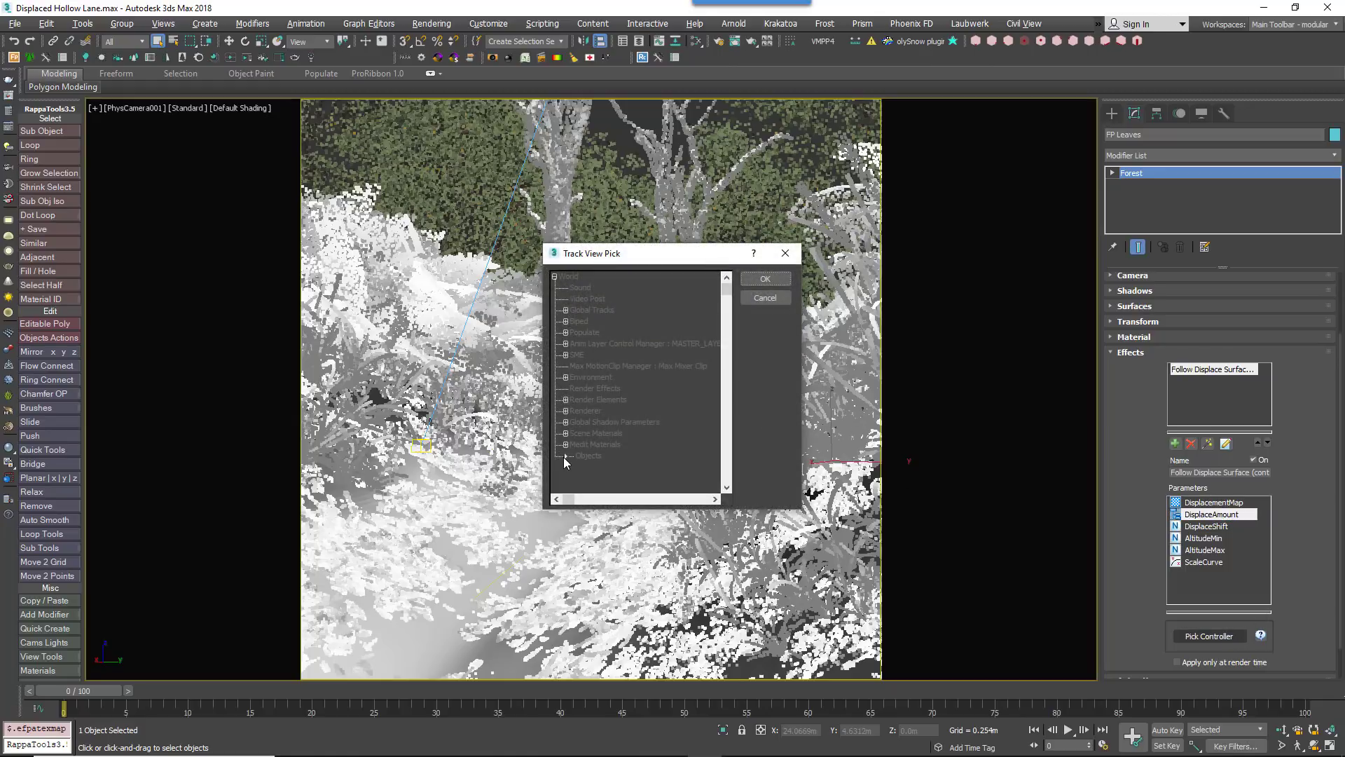
{"action": "left_click", "coordinate": [560, 456]}
{"action": "scroll", "coordinate": [676, 413], "scroll_direction": "down", "scroll_amount": 2}
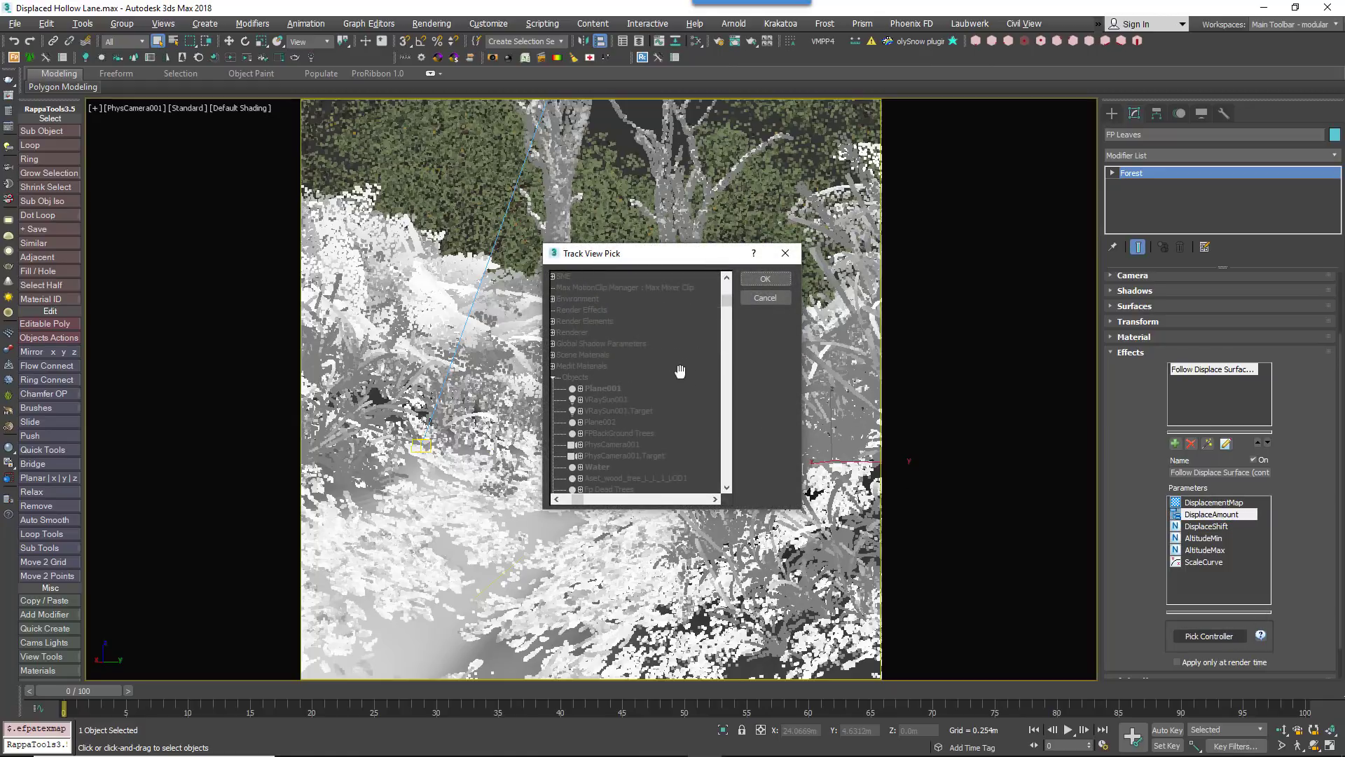
{"action": "left_click", "coordinate": [580, 388]}
{"action": "left_click", "coordinate": [591, 411]}
{"action": "scroll", "coordinate": [661, 425], "scroll_direction": "down", "scroll_amount": 1}
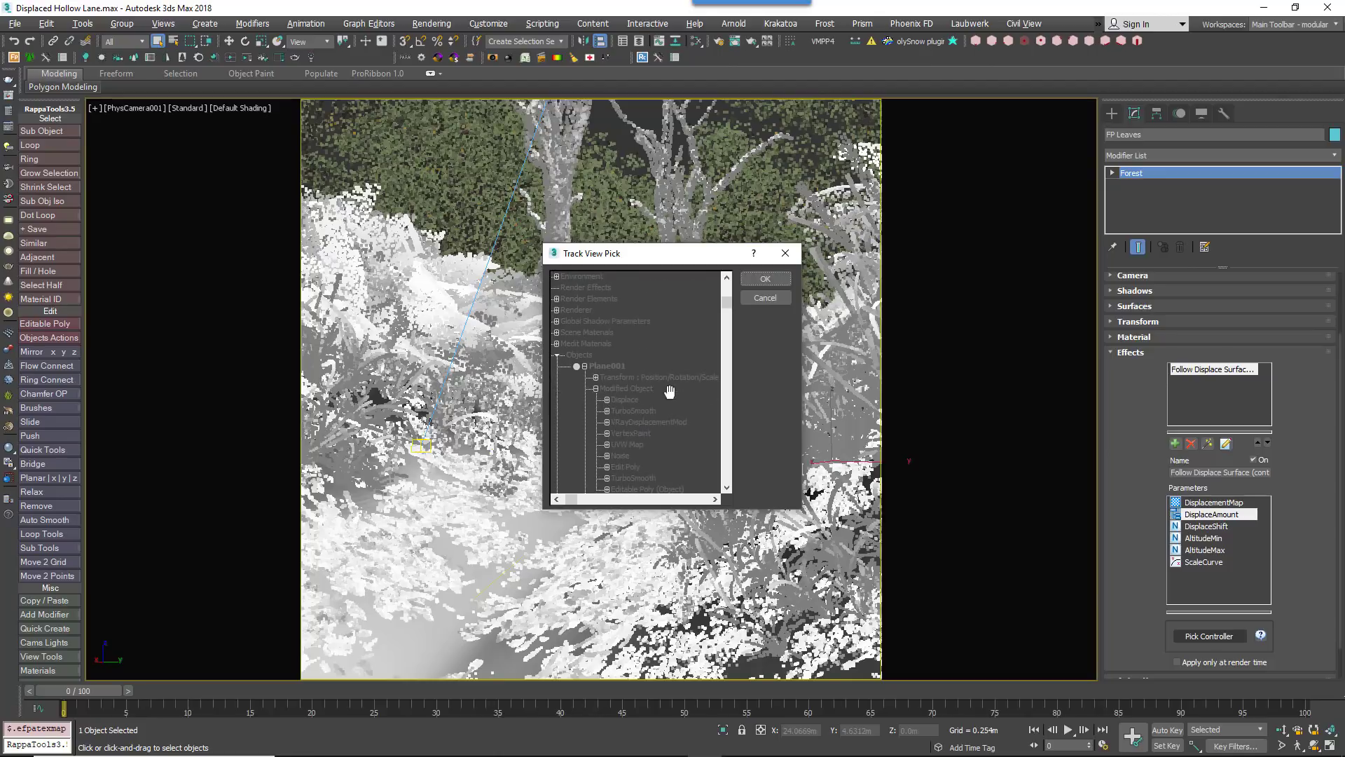
{"action": "left_click", "coordinate": [604, 422]}
{"action": "left_click", "coordinate": [636, 433]}
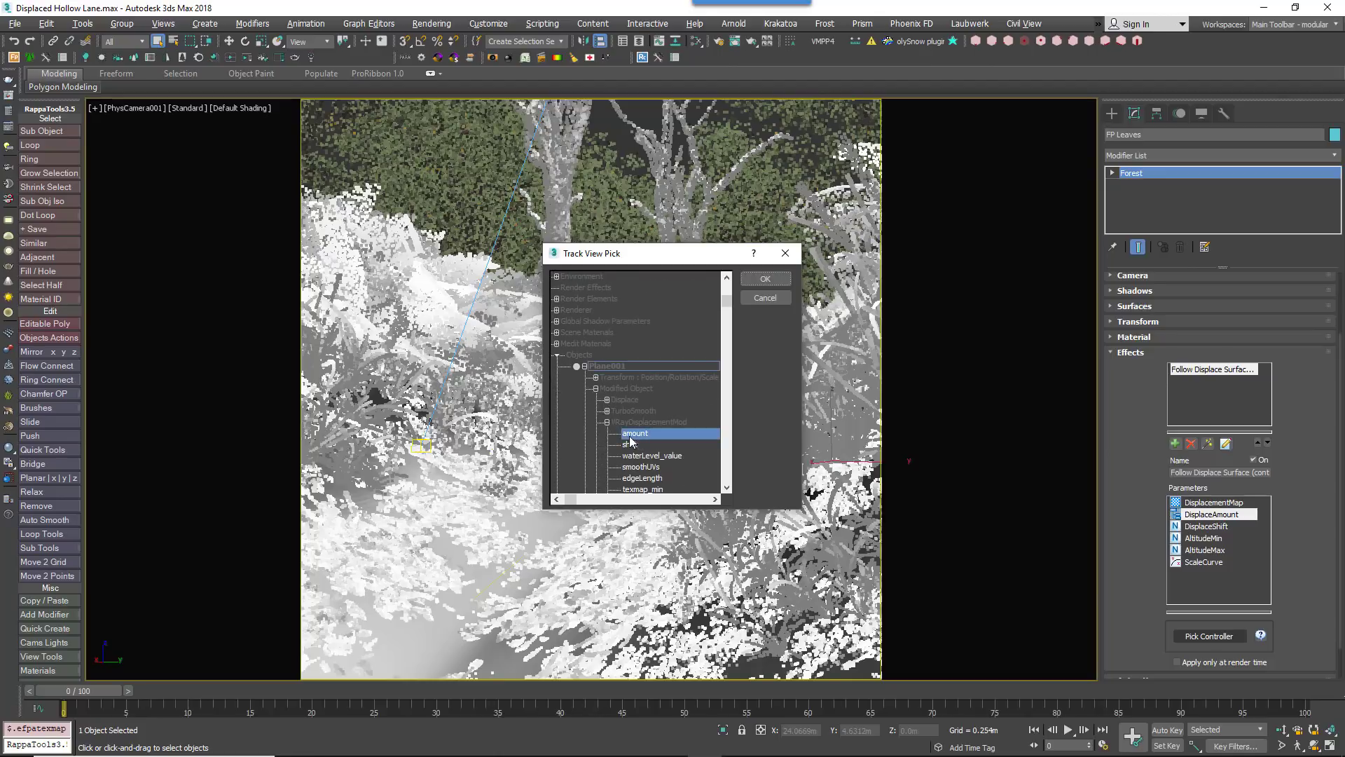
{"action": "left_click", "coordinate": [762, 279]}
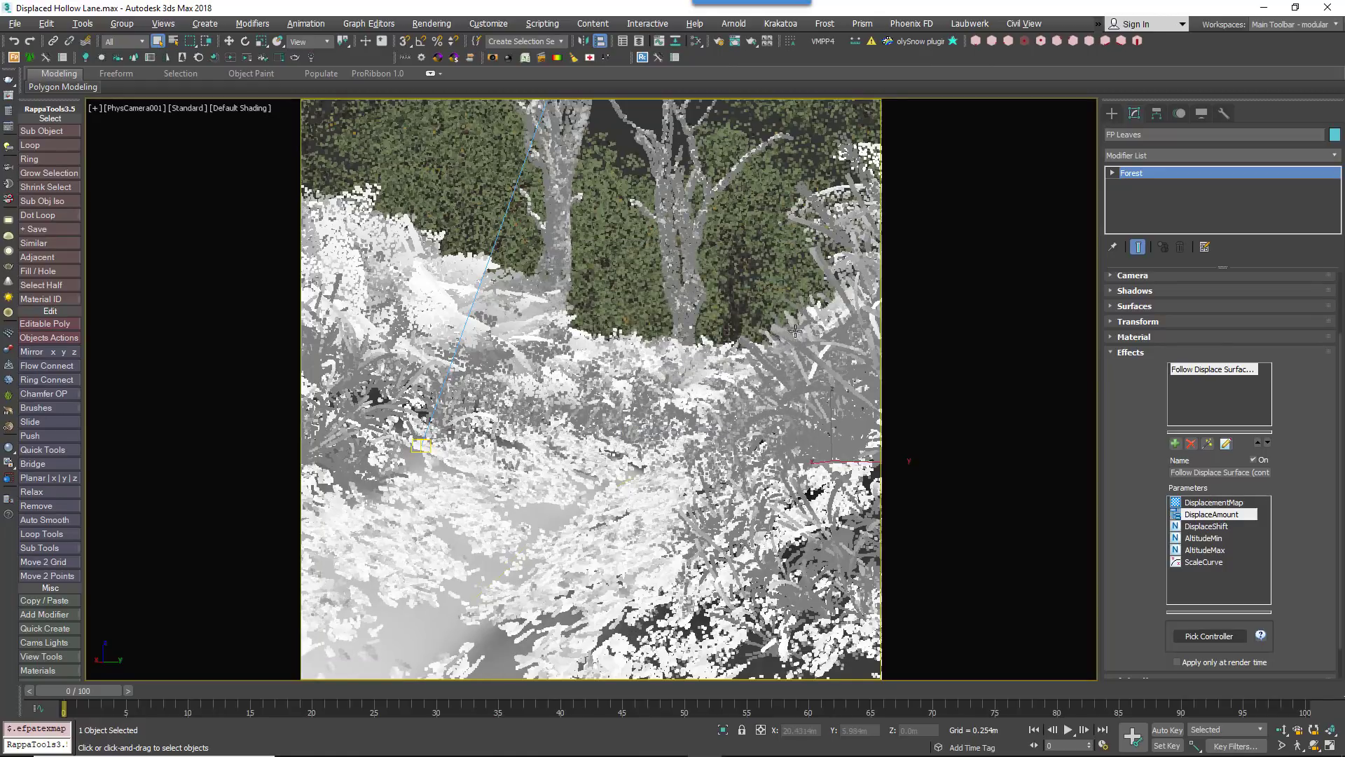
Examine the effect's DisplaceShift value and return to the DisplaceAmount parameter.
{"action": "left_click", "coordinate": [1227, 526]}
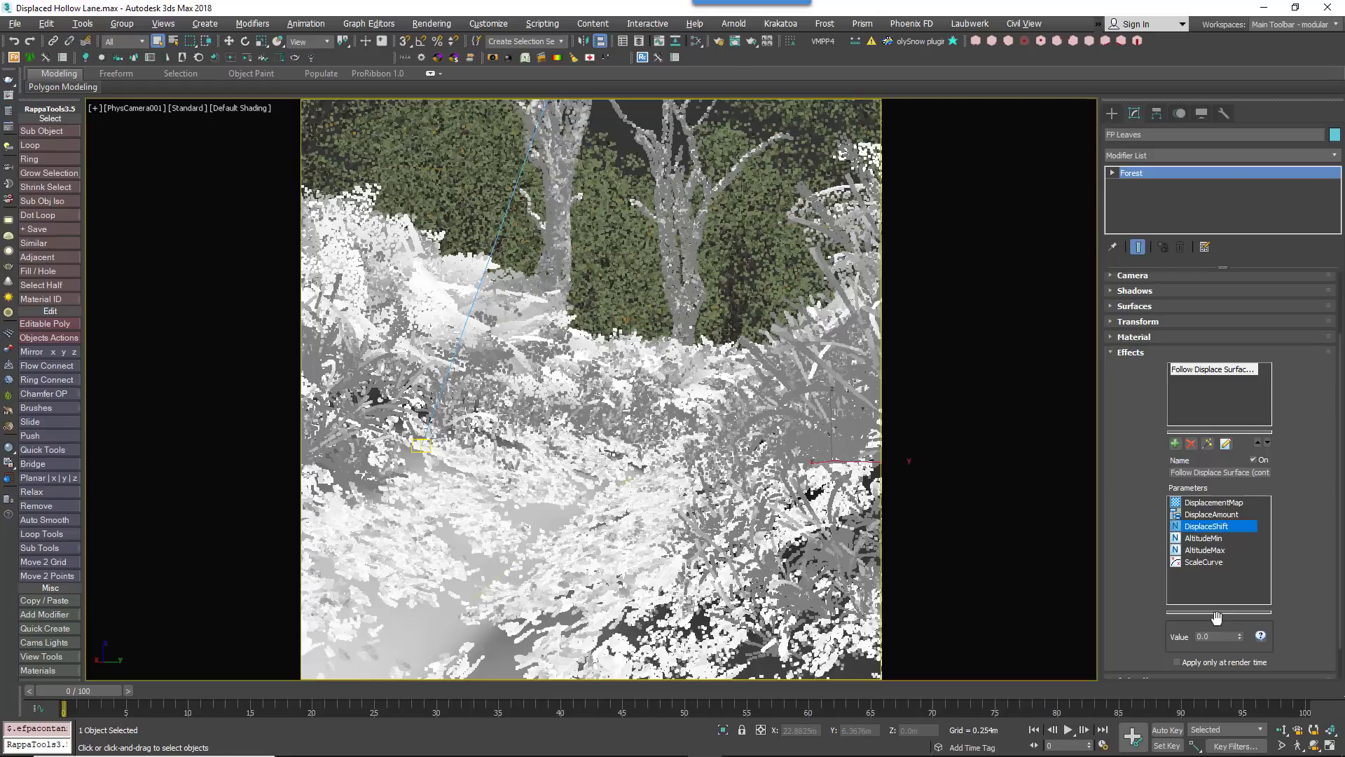
{"action": "left_click", "coordinate": [1223, 637]}
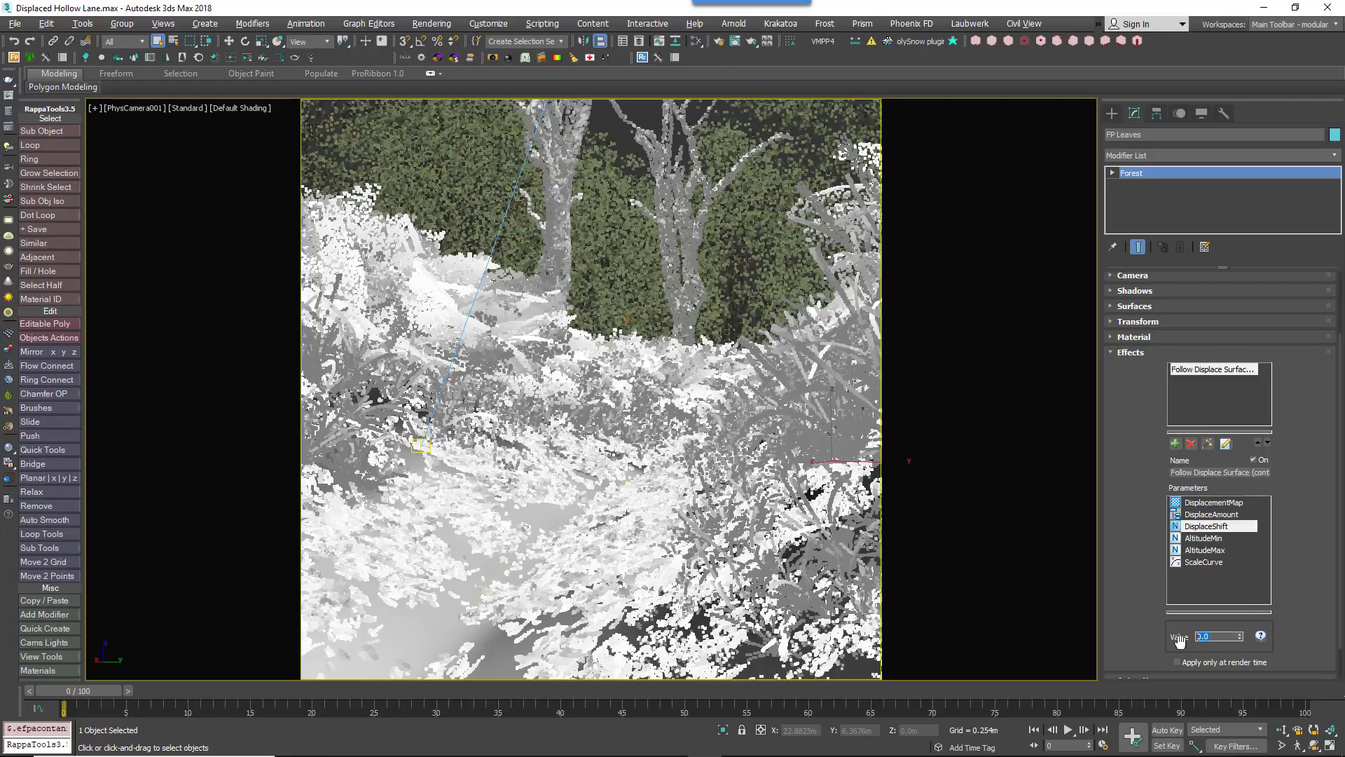
{"action": "left_click", "coordinate": [1206, 515]}
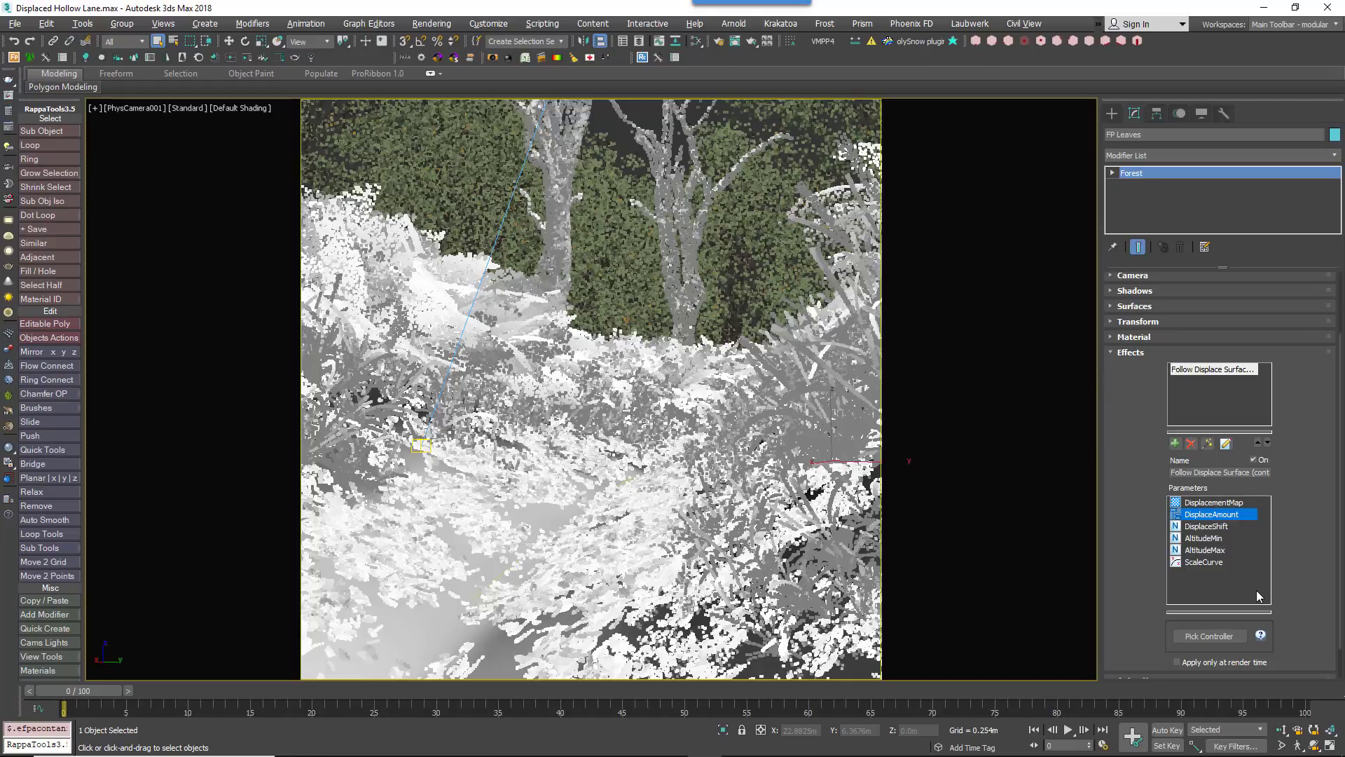
Toggle the Follow Displace Surface effect off and on to compare the leaf positions in the viewport.
{"action": "left_click", "coordinate": [1254, 460]}
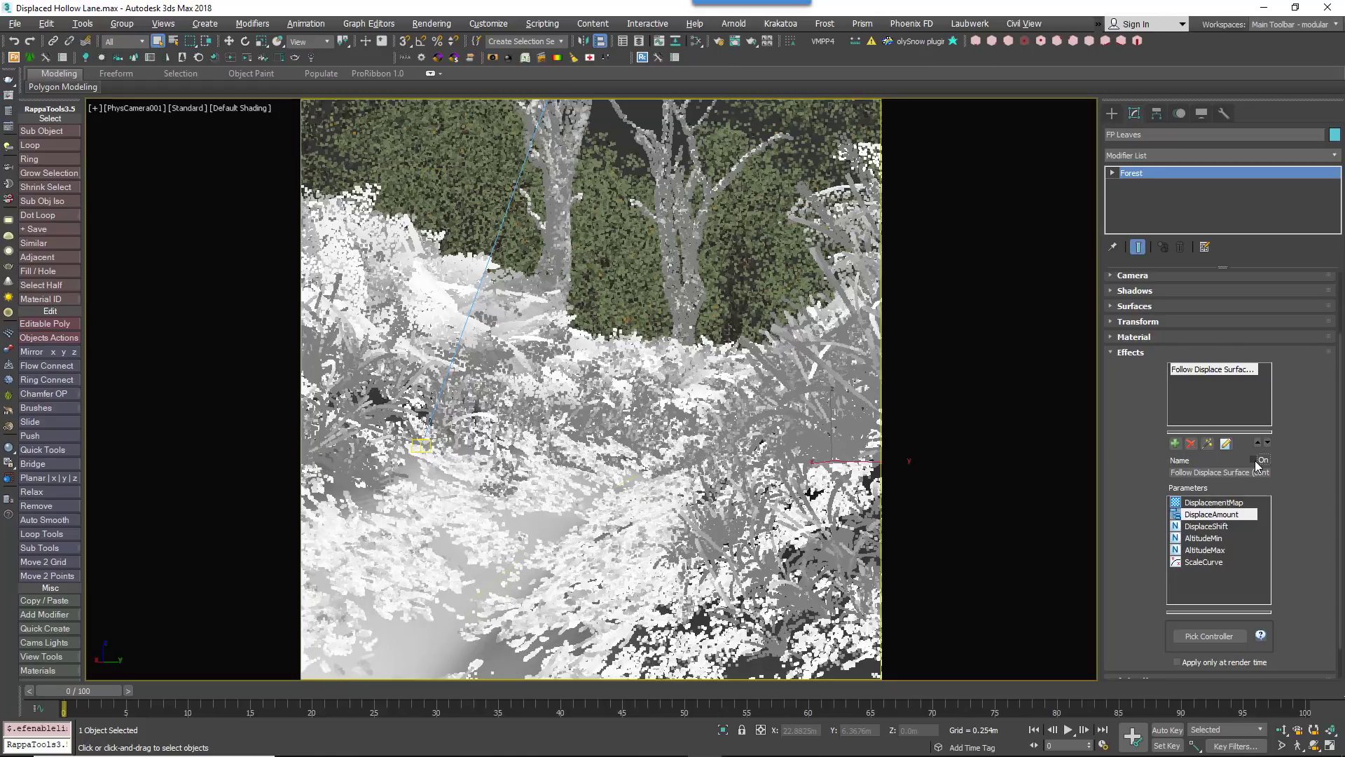
{"action": "left_click", "coordinate": [1254, 459]}
{"action": "left_click", "coordinate": [1254, 460]}
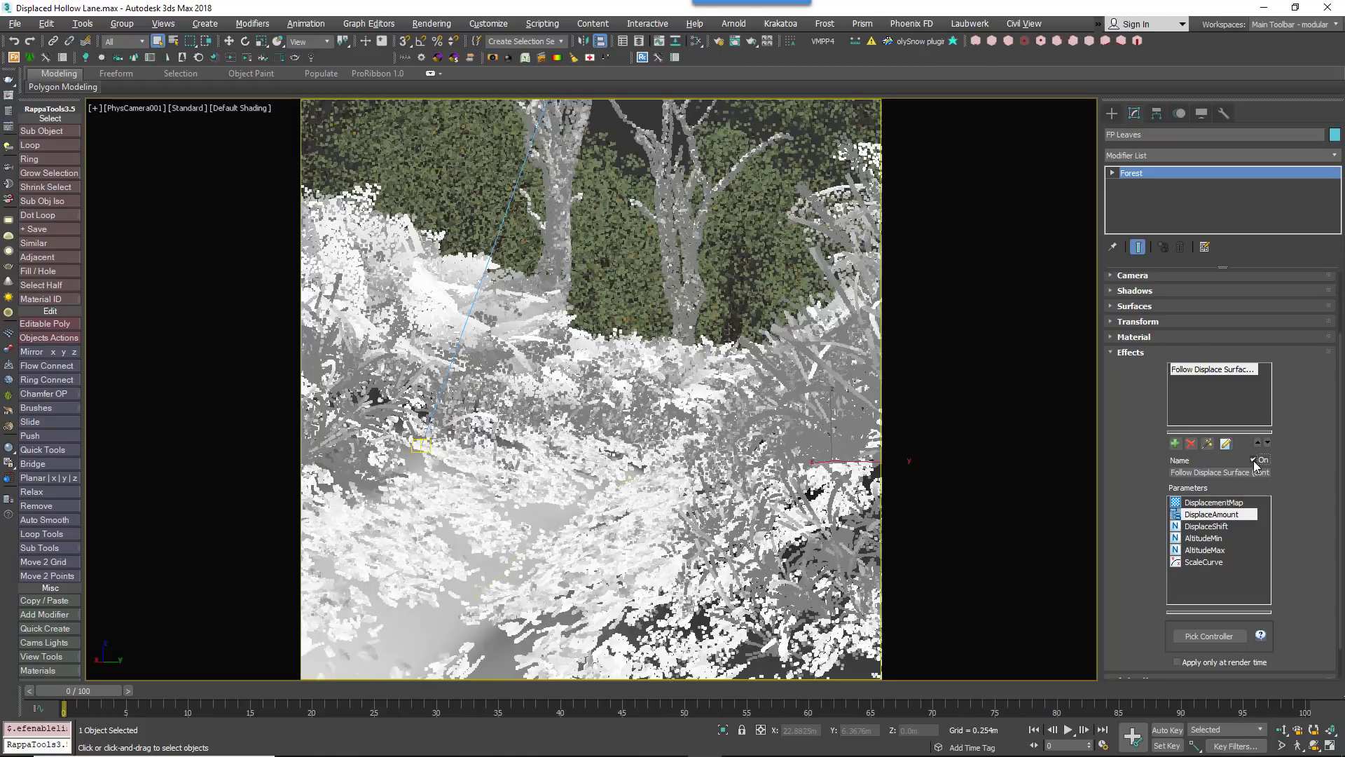
Test the VRayDisplacementMod amount on Plane001 at 1 m, and set it back down to 0.01 m.
{"action": "left_click", "coordinate": [854, 665]}
{"action": "left_click", "coordinate": [1171, 197]}
{"action": "left_click_drag", "start_coordinate": [1253, 368], "coordinate": [1195, 372]}
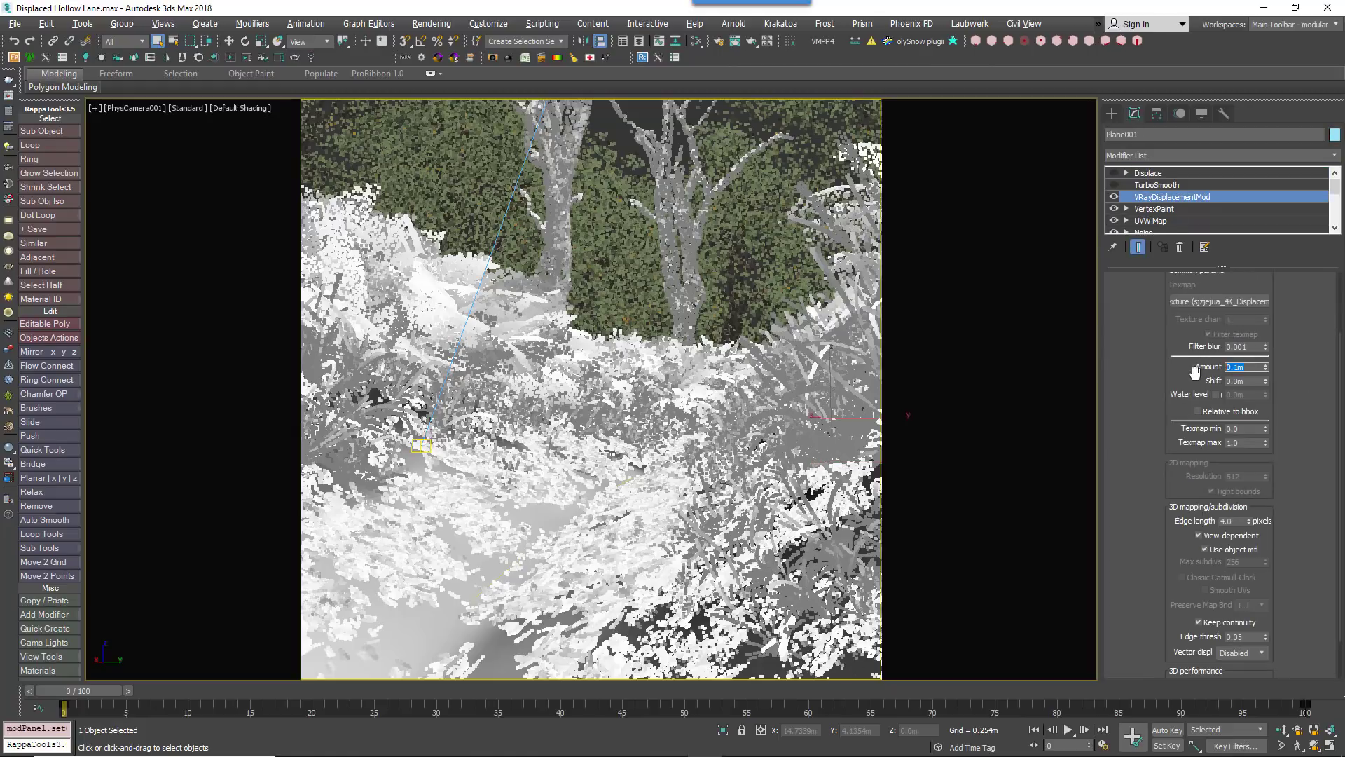
{"action": "type", "text": "1"}
{"action": "key", "text": "Return"}
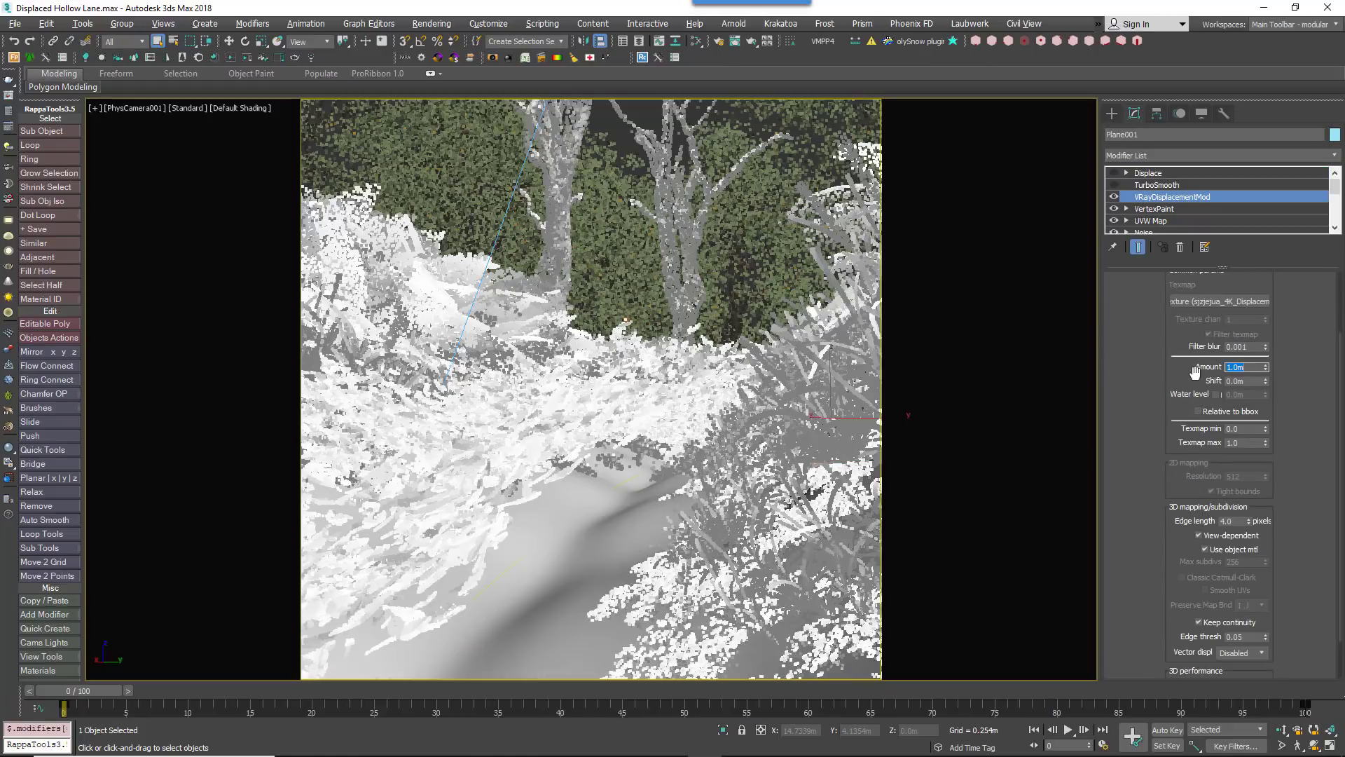
{"action": "type", "text": "0.1"}
{"action": "key", "text": "Return"}
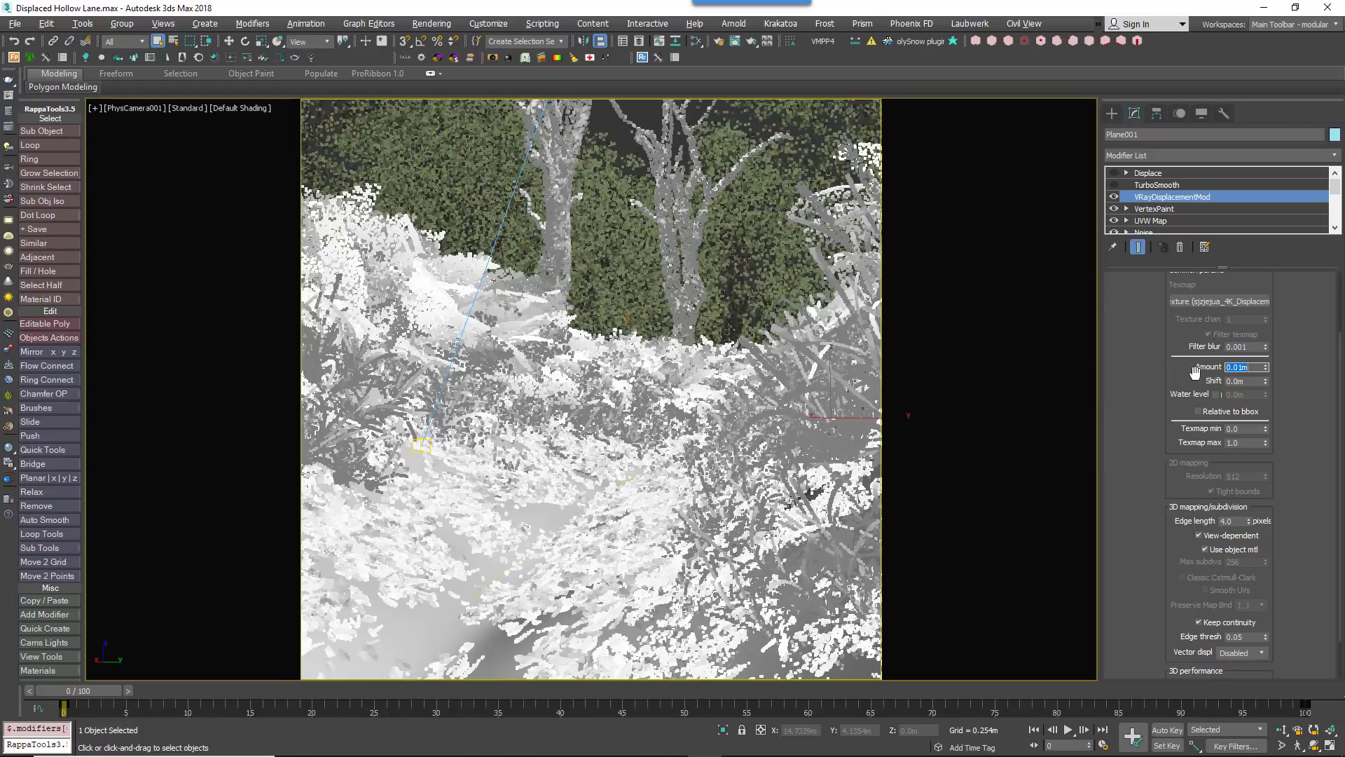
Reselect the FP Leaves forest object and bring its Effects parameters into reach.
{"action": "left_click", "coordinate": [620, 631]}
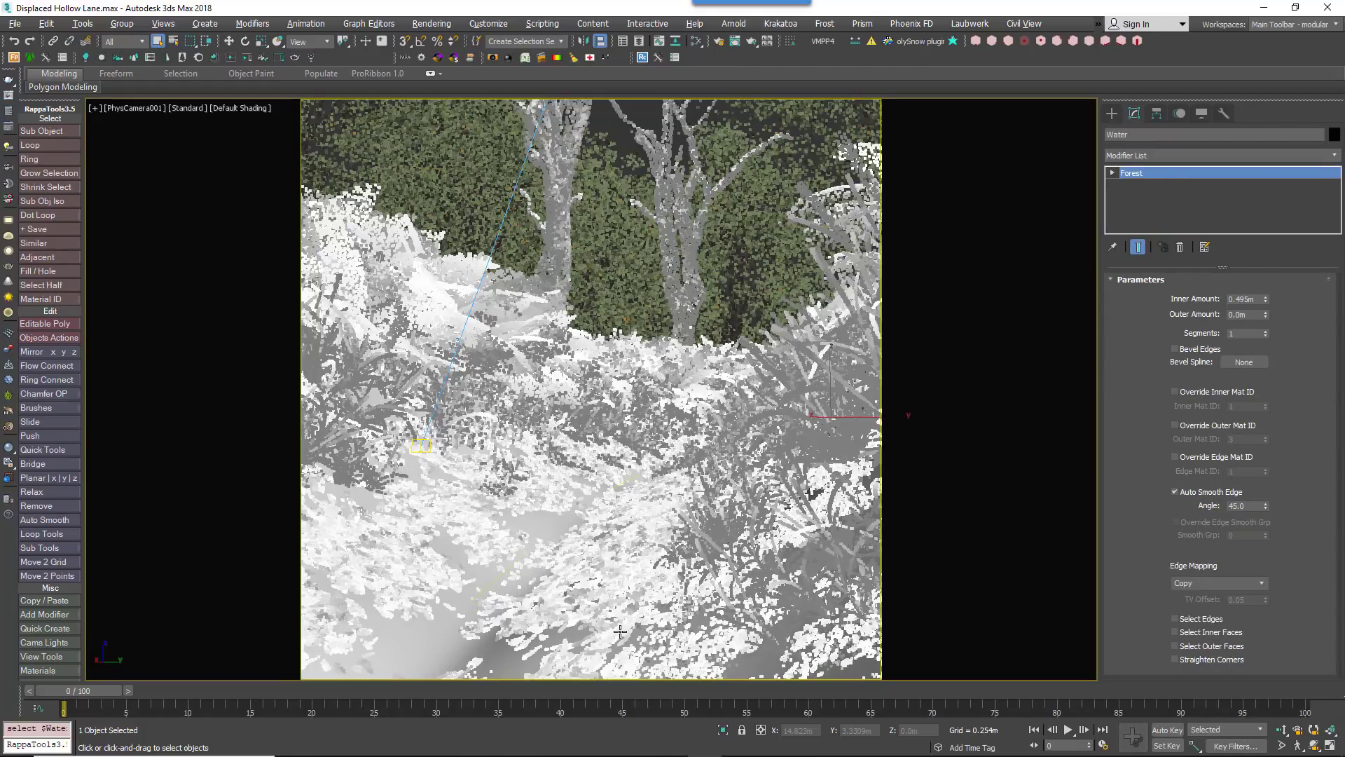
{"action": "left_click", "coordinate": [620, 631]}
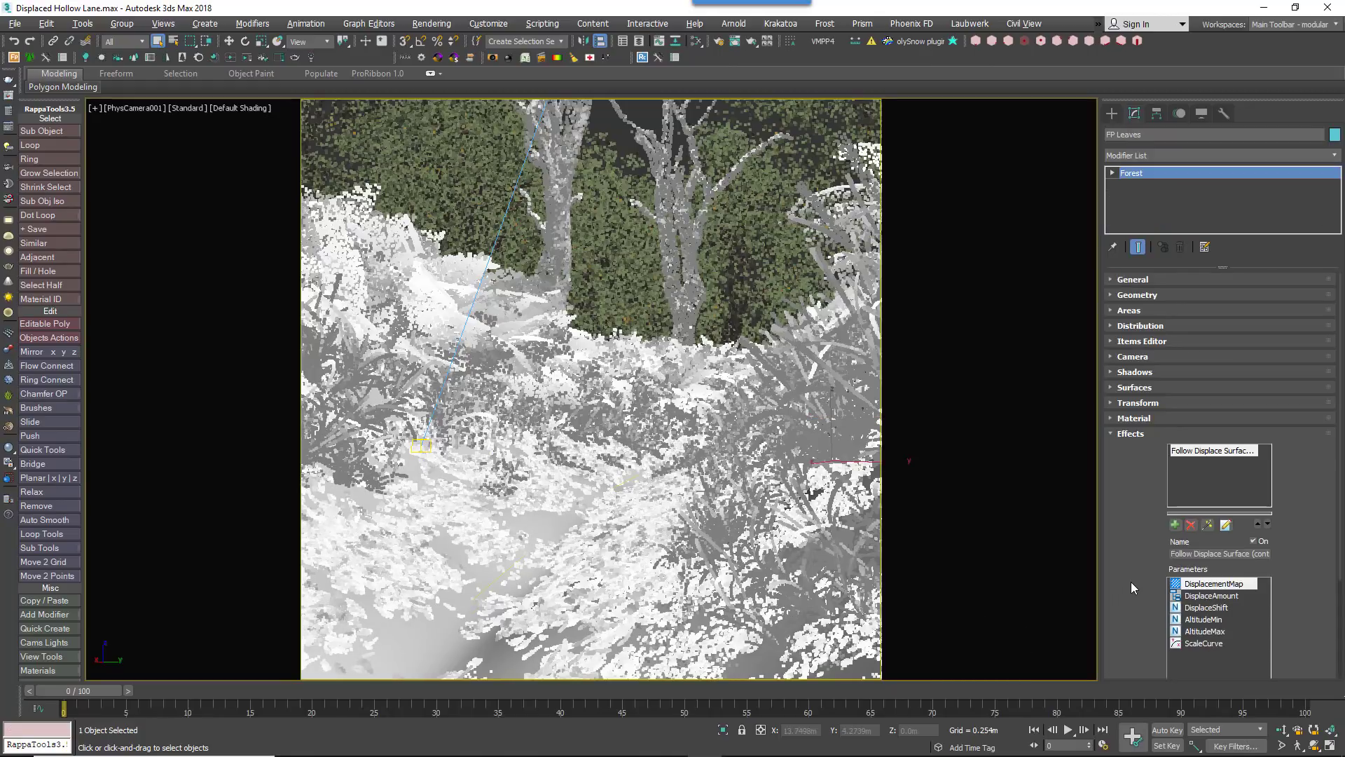
{"action": "left_click_drag", "start_coordinate": [1133, 514], "coordinate": [1135, 380]}
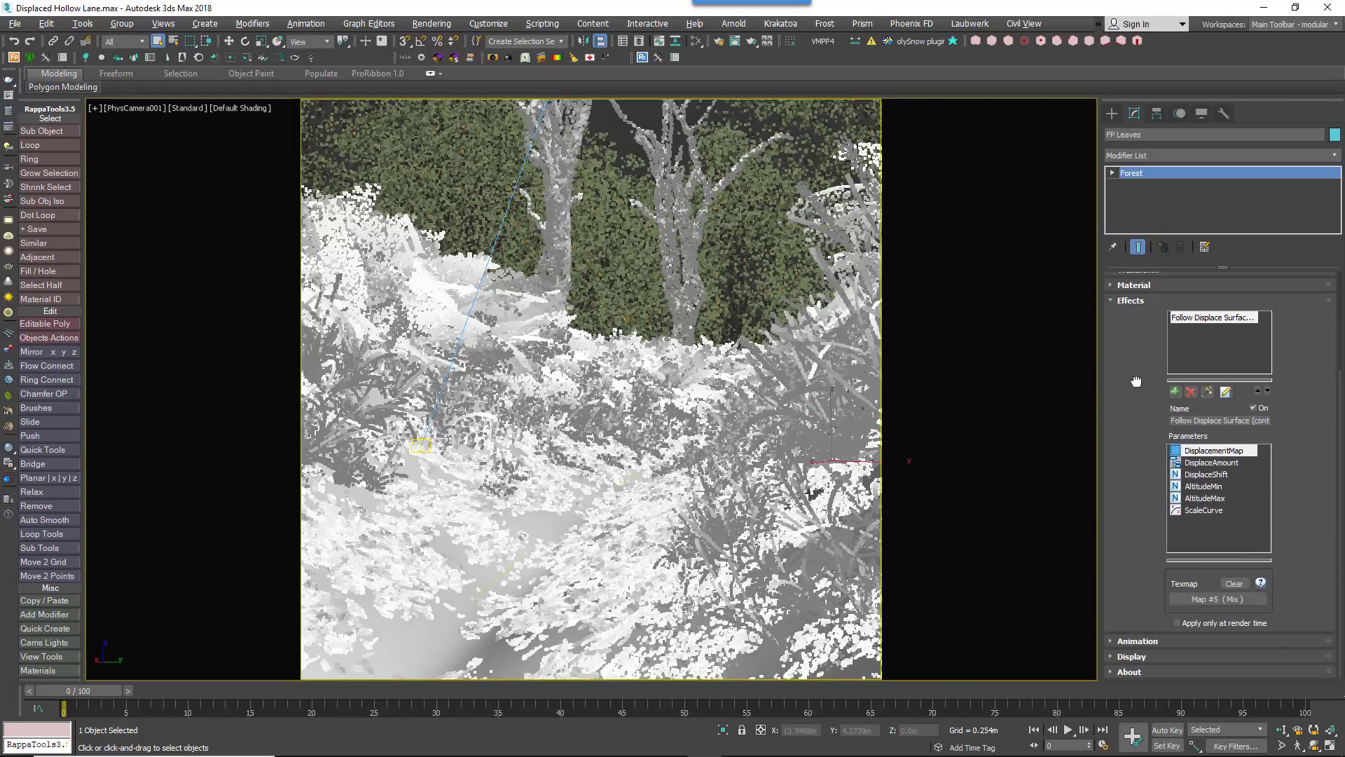
Open the curve editor for the effect's ScaleCurve parameter and place its window beside the effect settings.
{"action": "left_click", "coordinate": [1202, 512]}
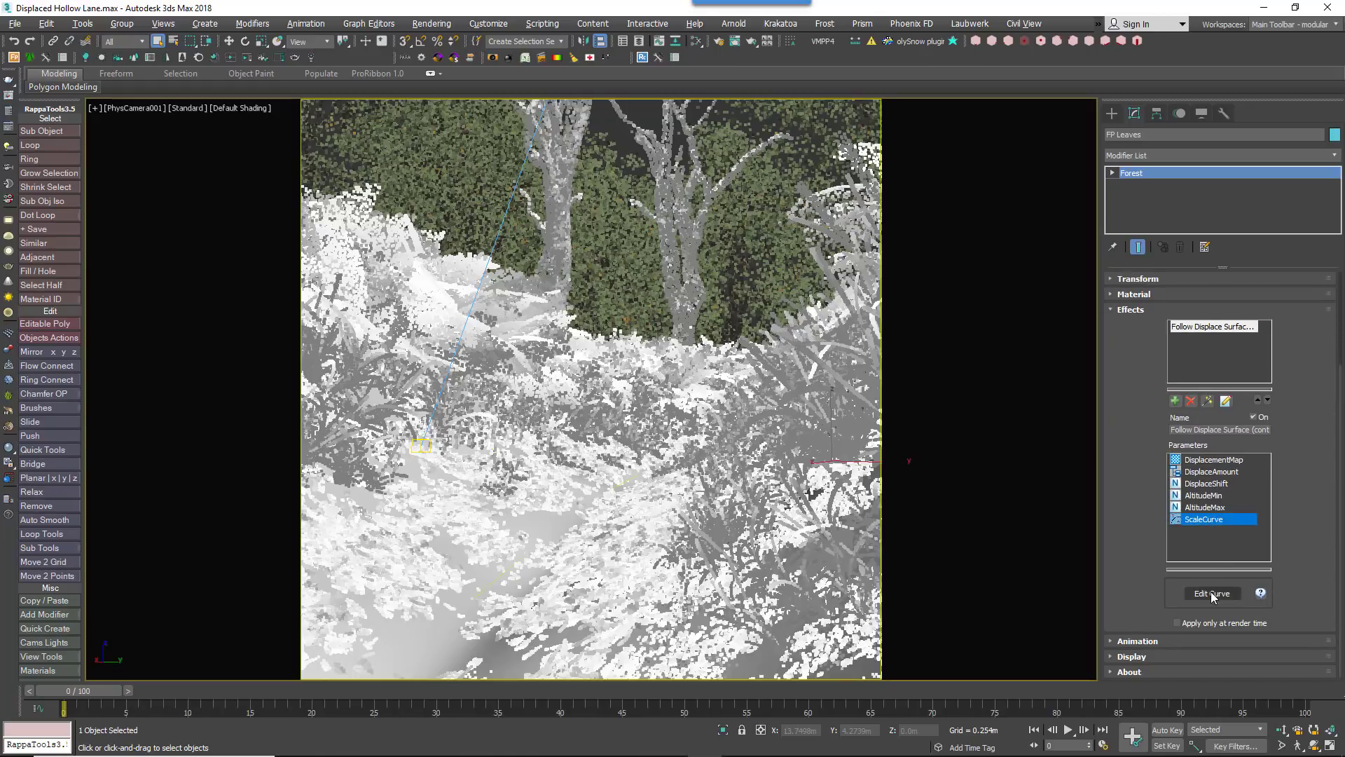
{"action": "left_click", "coordinate": [1202, 505]}
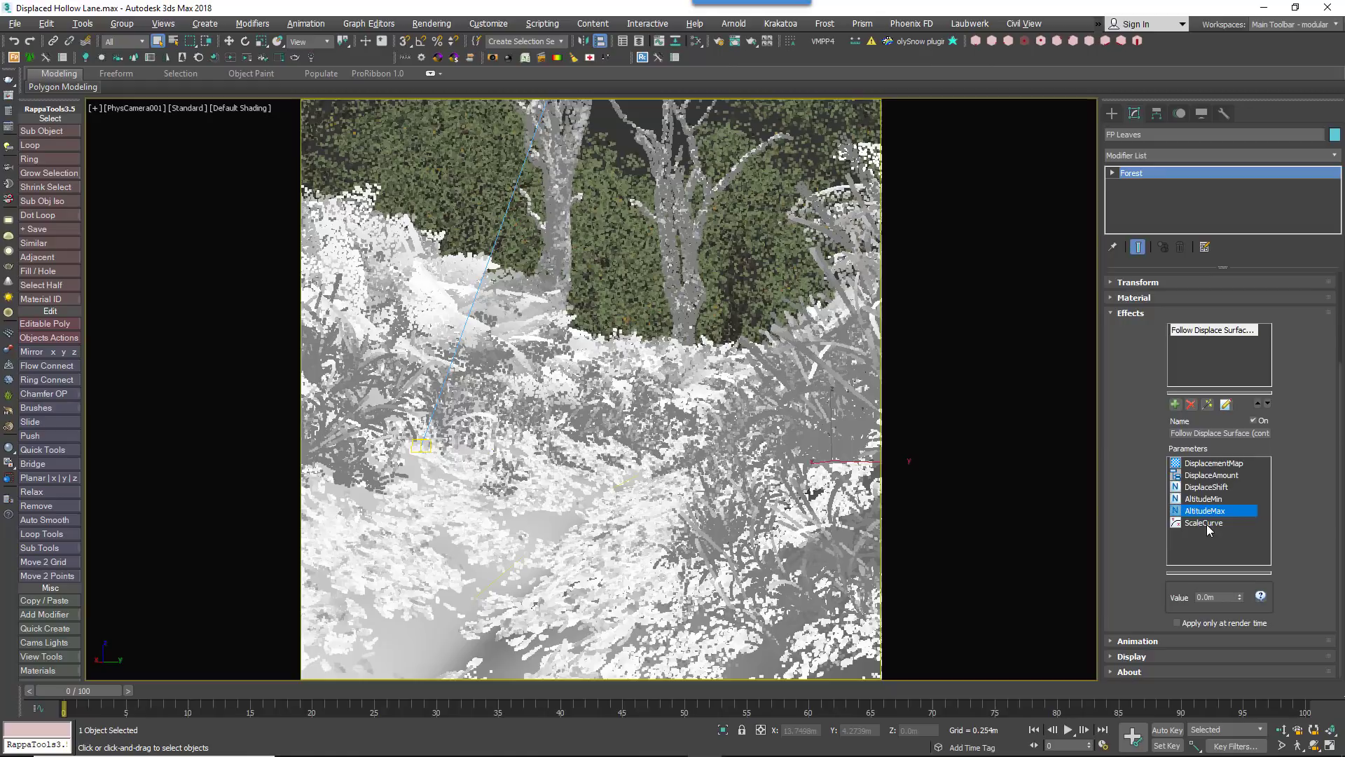
{"action": "left_click", "coordinate": [1203, 522]}
{"action": "left_click", "coordinate": [1211, 597]}
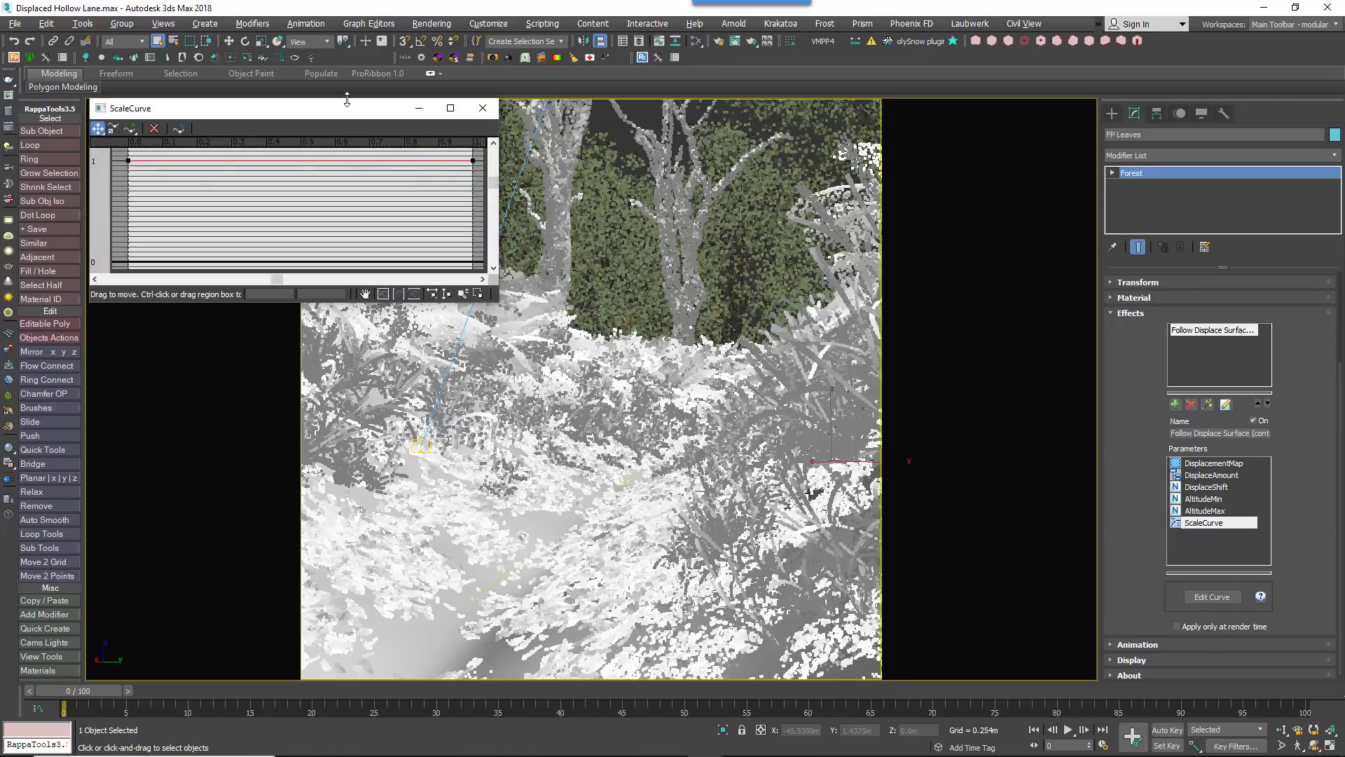
{"action": "left_click_drag", "start_coordinate": [344, 113], "coordinate": [988, 414]}
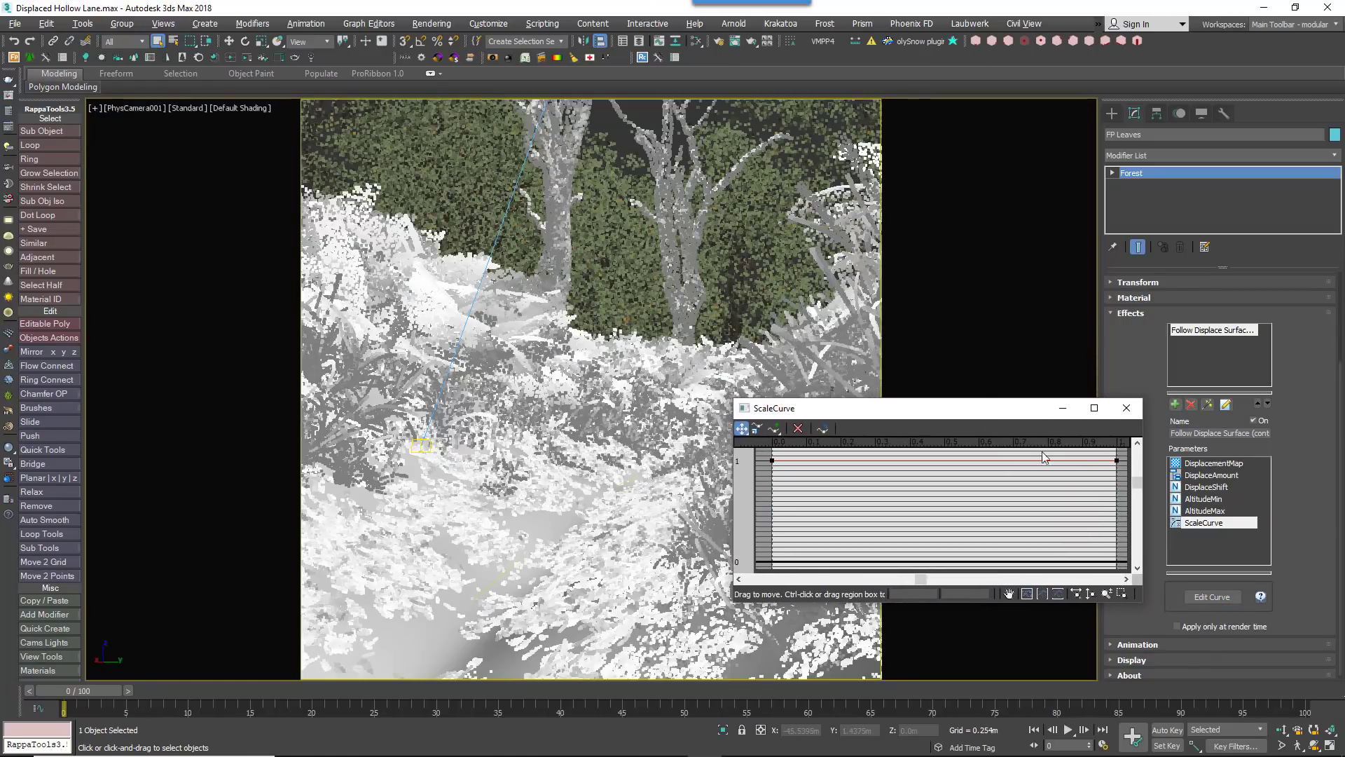